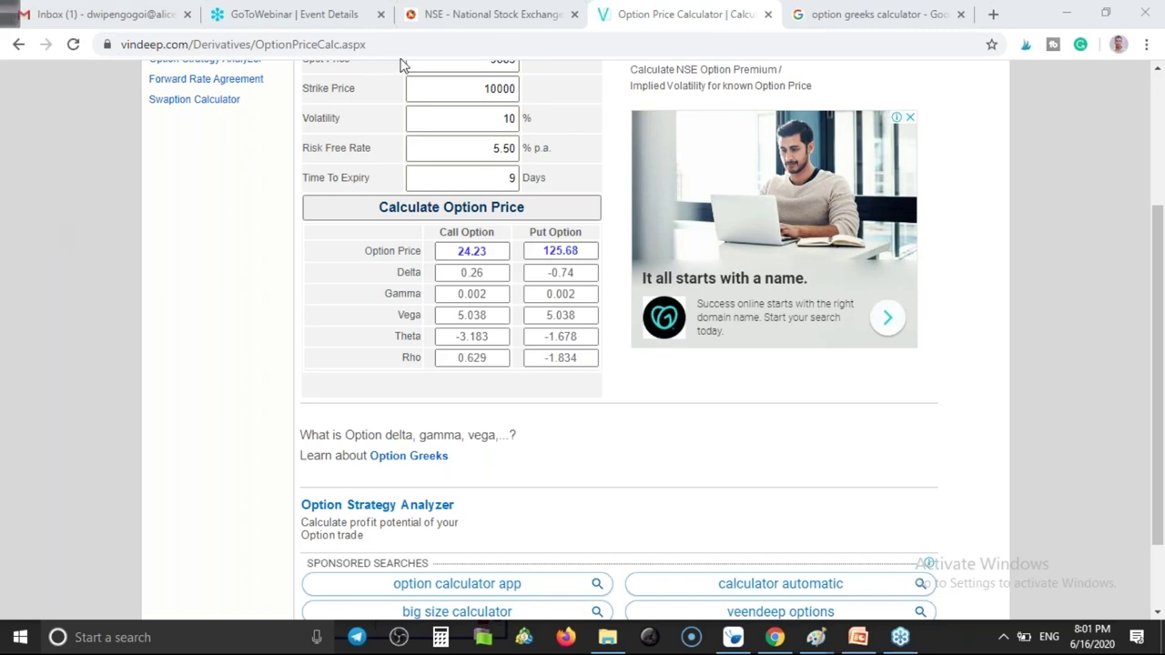
Switch to the NSE option chain, bring the near-the-money strikes into view, and draw a red box around the calls' IV heading.
click(455, 9)
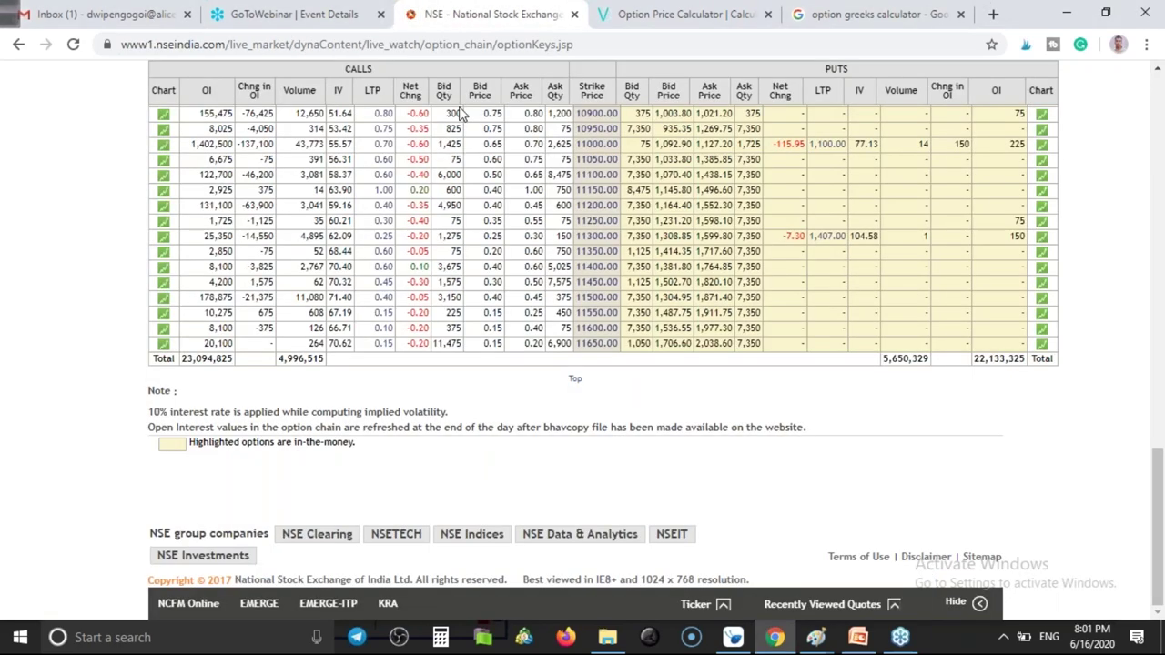
drag(1148, 497, 1157, 375)
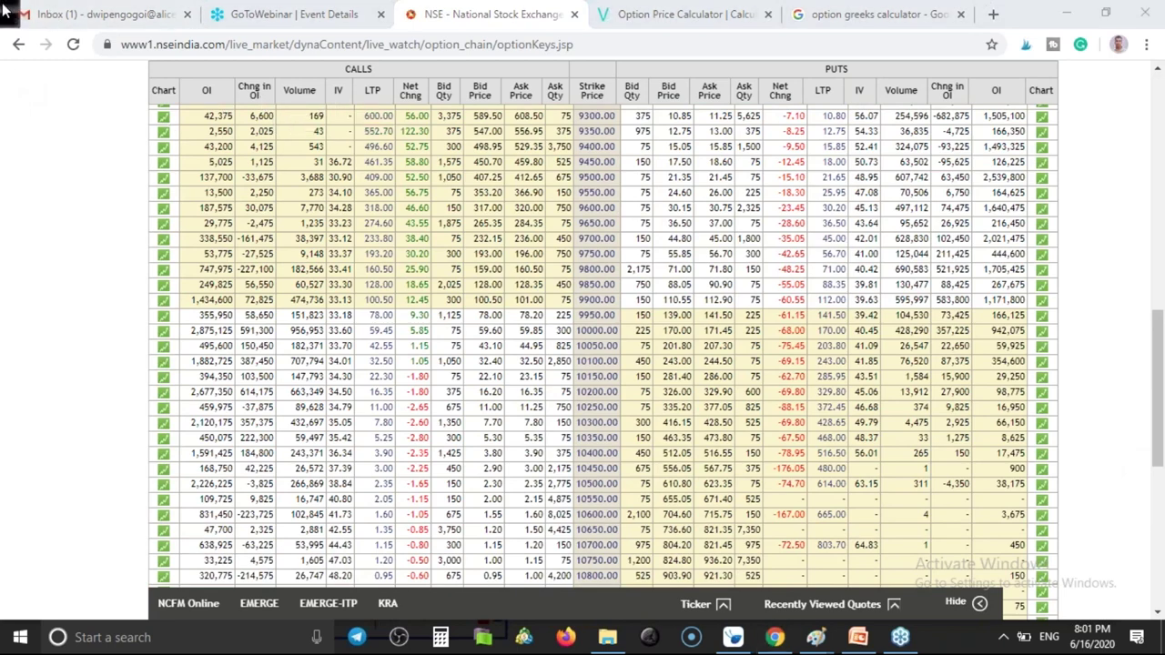
key(ctrl+shift+1)
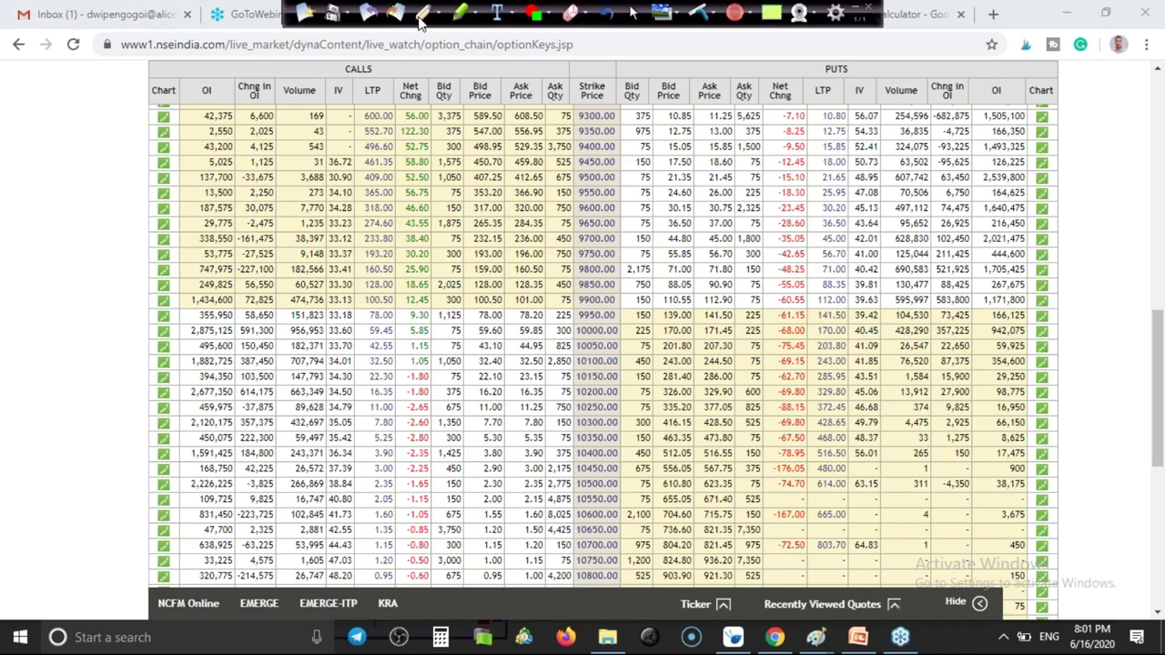
mouse_move(330, 82)
mouse_down()
mouse_move(357, 78)
mouse_move(364, 110)
mouse_move(324, 102)
mouse_move(332, 84)
mouse_up()
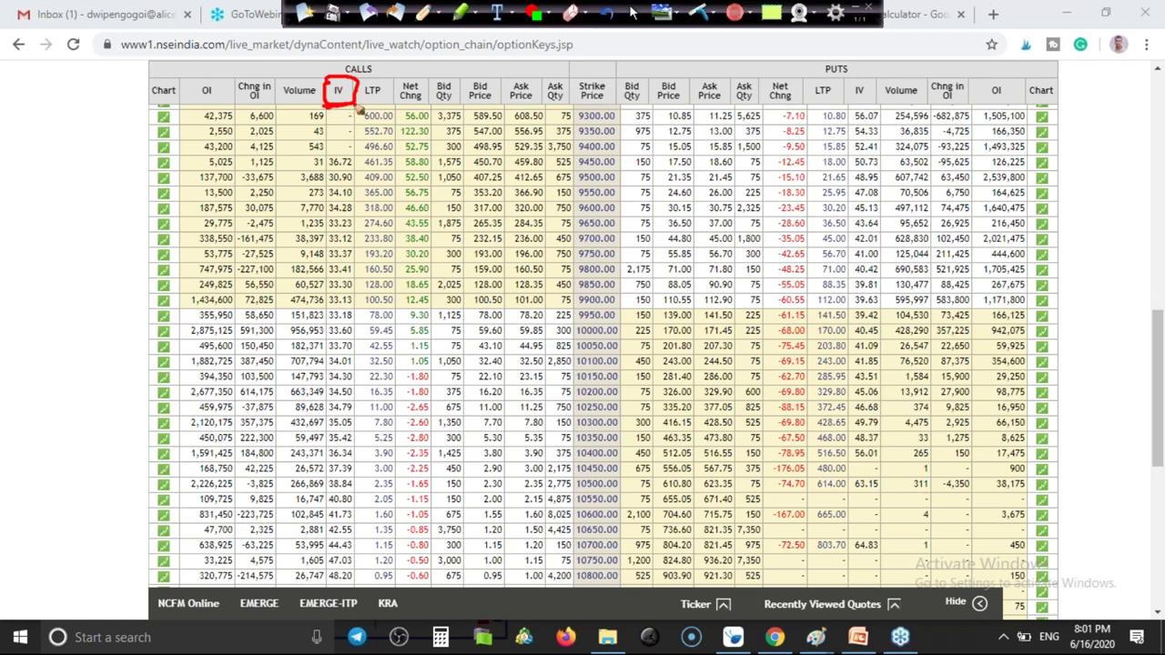
click(633, 17)
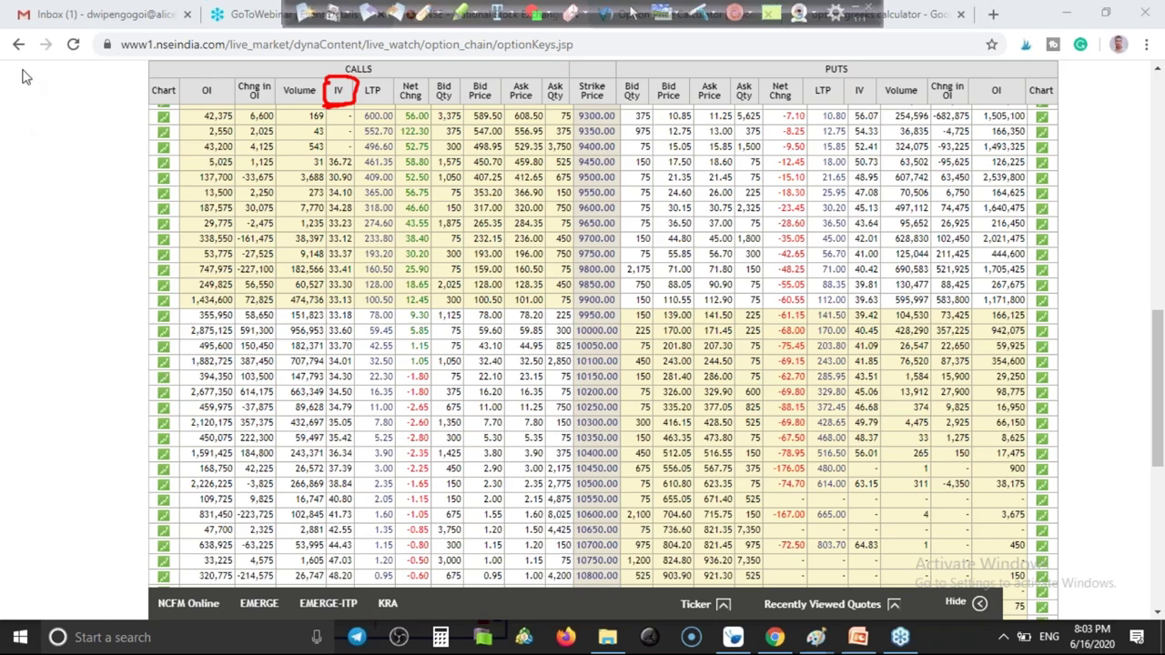
Clear the red mark and view the NIFTY H1 chart in the trading terminal before returning to the option chain.
click(699, 13)
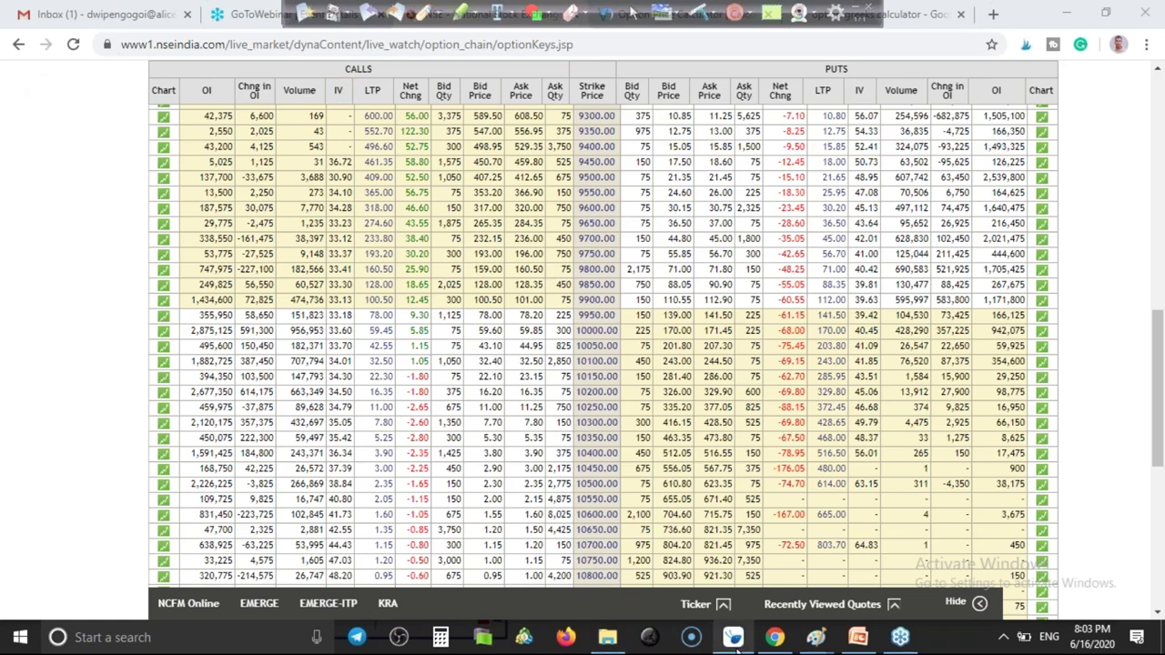
click(734, 638)
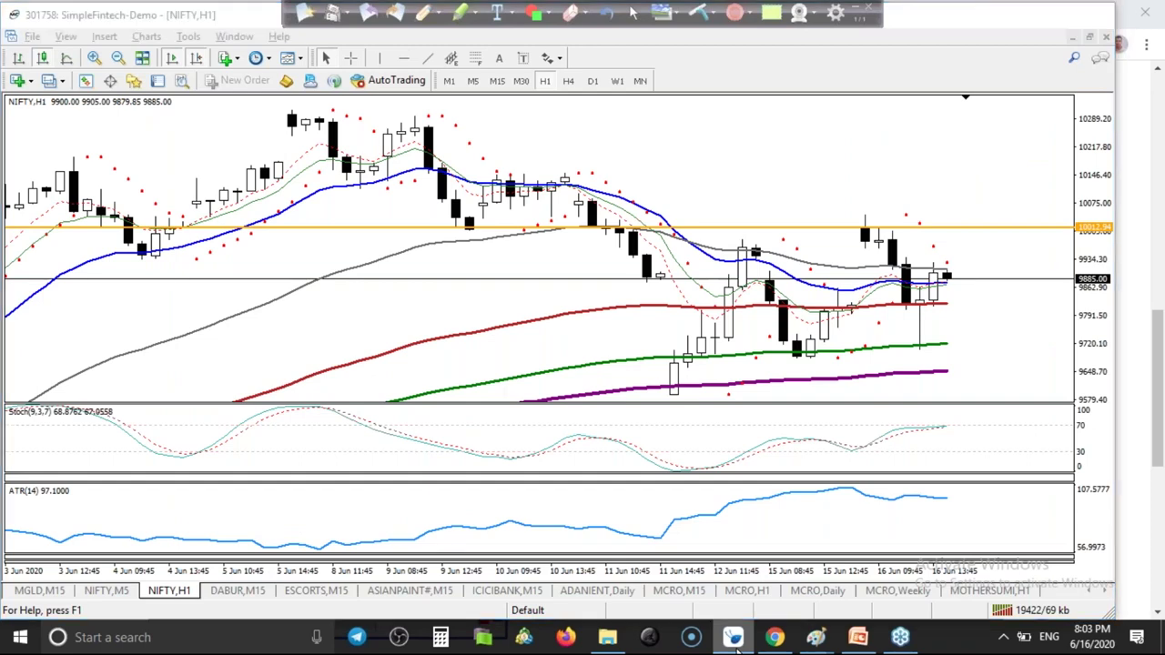
click(735, 639)
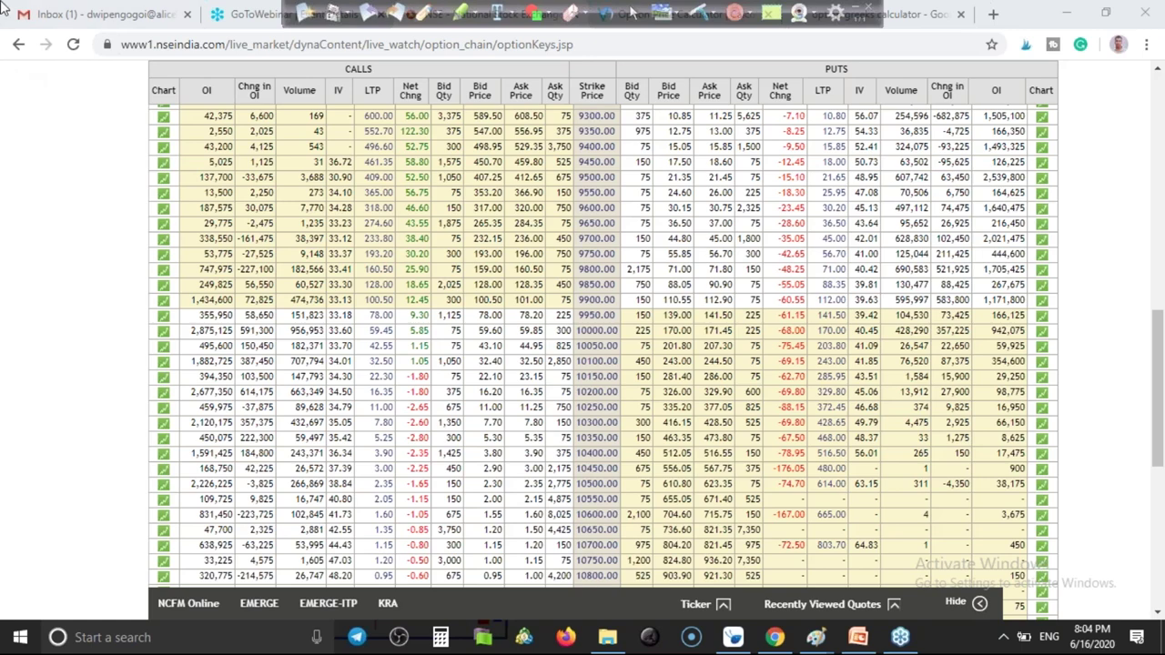
Handwrite a red "IV =" note with the pen across the 9450 to 9600 strike rows of the option chain.
click(428, 18)
mouse_move(429, 157)
mouse_down()
mouse_move(437, 224)
mouse_move(459, 162)
mouse_move(475, 218)
mouse_move(494, 163)
mouse_up()
drag(512, 178, 545, 177)
mouse_move(517, 193)
mouse_down()
mouse_move(591, 202)
mouse_move(616, 183)
mouse_move(628, 198)
mouse_move(653, 185)
mouse_up()
mouse_move(689, 163)
mouse_down()
mouse_move(701, 180)
mouse_move(730, 149)
mouse_up()
mouse_move(750, 168)
mouse_down()
mouse_move(739, 182)
mouse_move(755, 186)
mouse_move(748, 167)
mouse_up()
Handwrite a second red "IV =" line across the 9850 to 9950 strike rows, and clear the annotations when finished.
drag(432, 293, 431, 320)
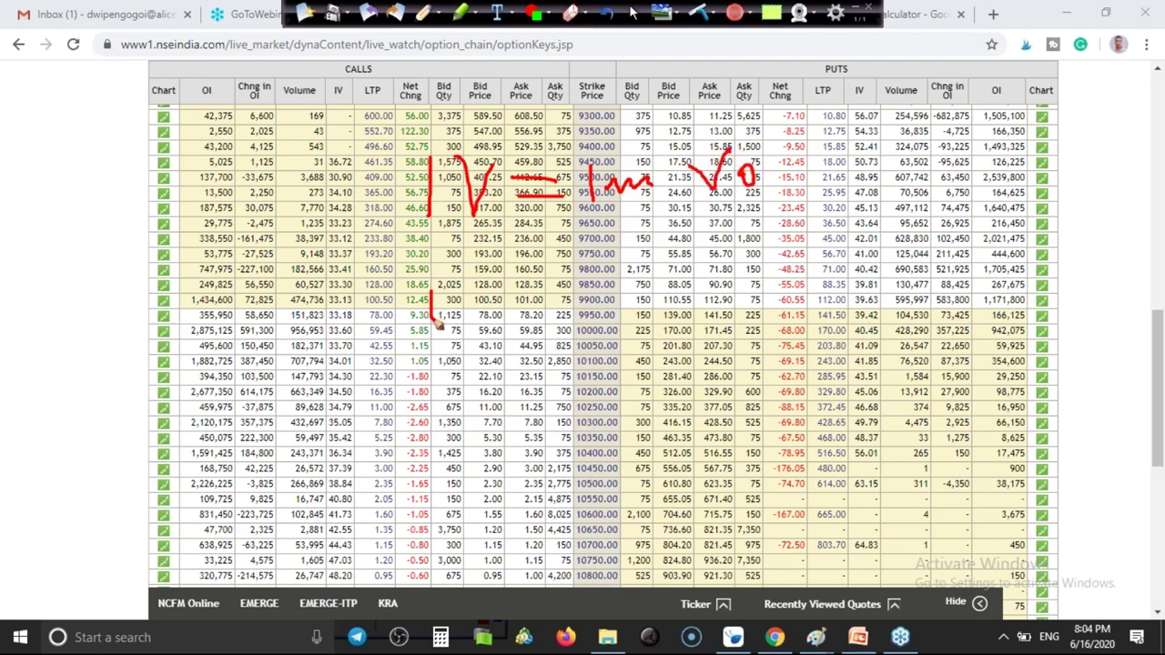
mouse_move(465, 285)
mouse_down()
mouse_move(489, 318)
mouse_move(509, 279)
mouse_move(614, 304)
mouse_move(654, 293)
mouse_up()
drag(693, 284, 776, 289)
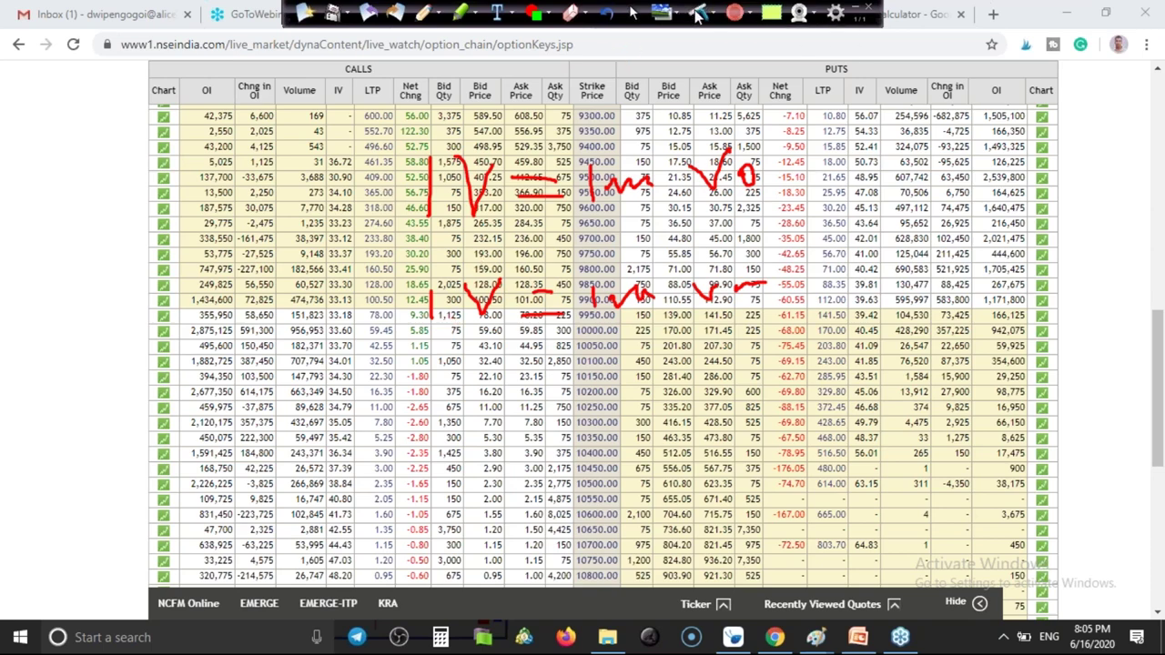
click(631, 16)
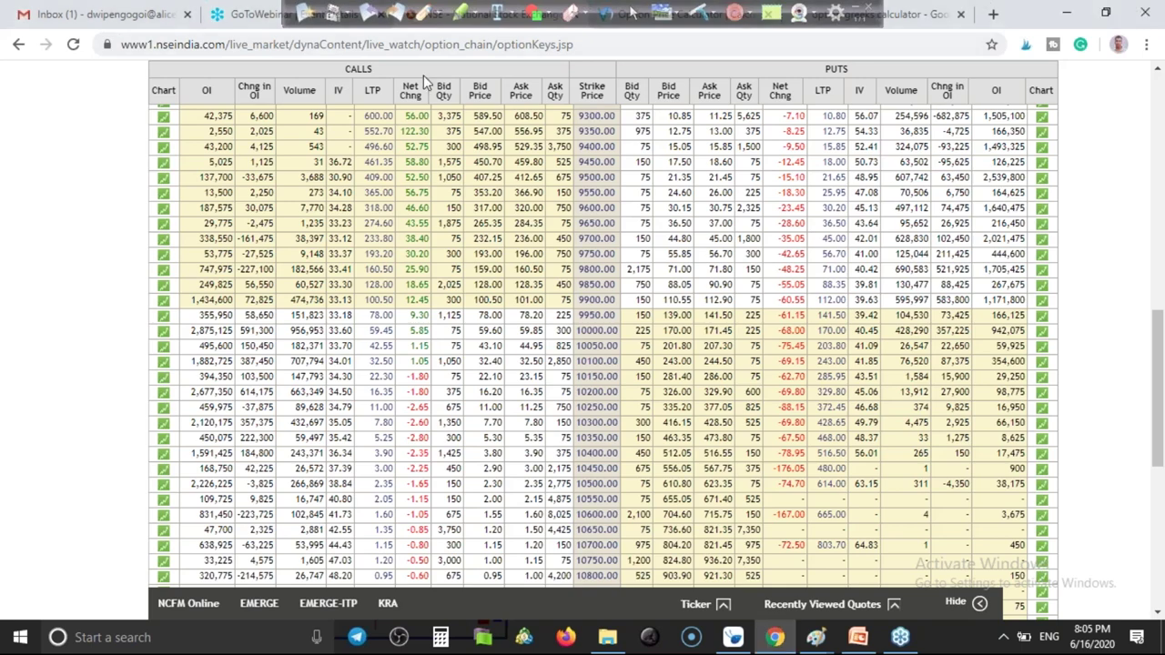
Search Google for "option chain" and open the NSE Option Chain (Equity Derivatives) result.
scroll(424, 75, up, 8)
click(854, 11)
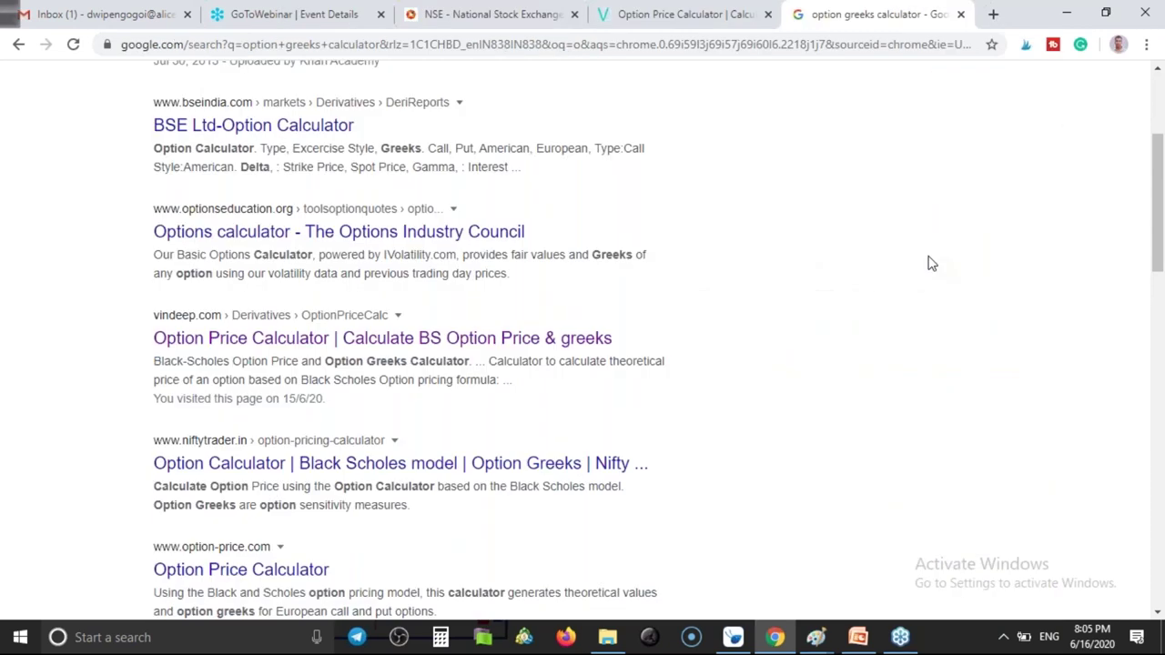
scroll(930, 263, up, 5)
click(625, 96)
text(op)
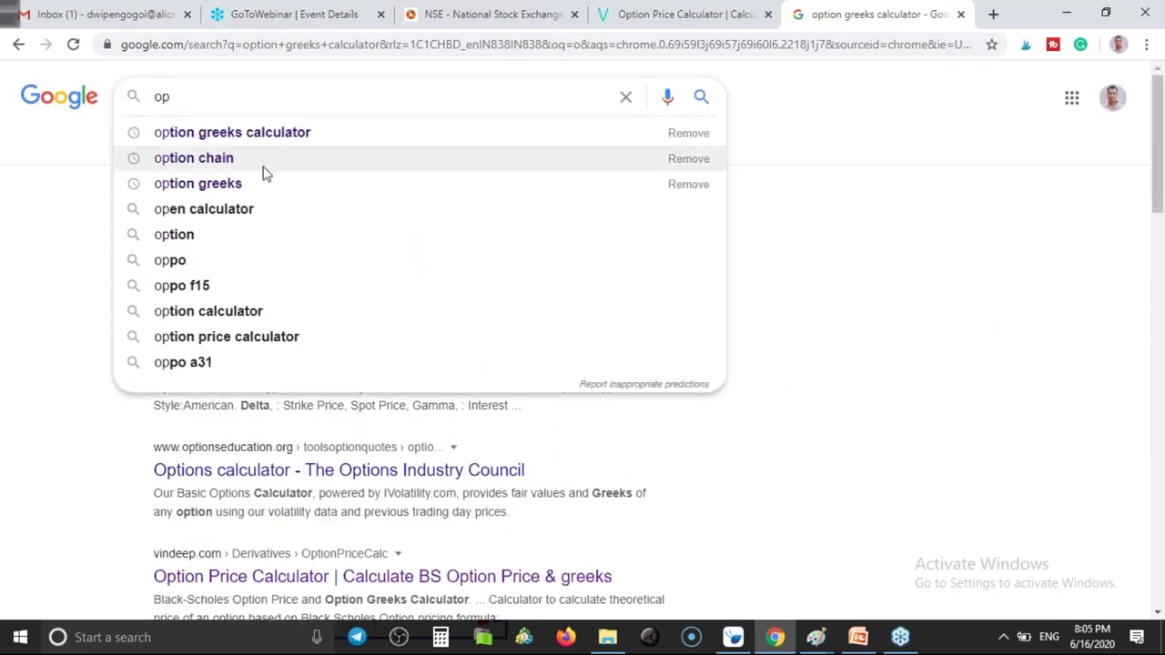
click(230, 169)
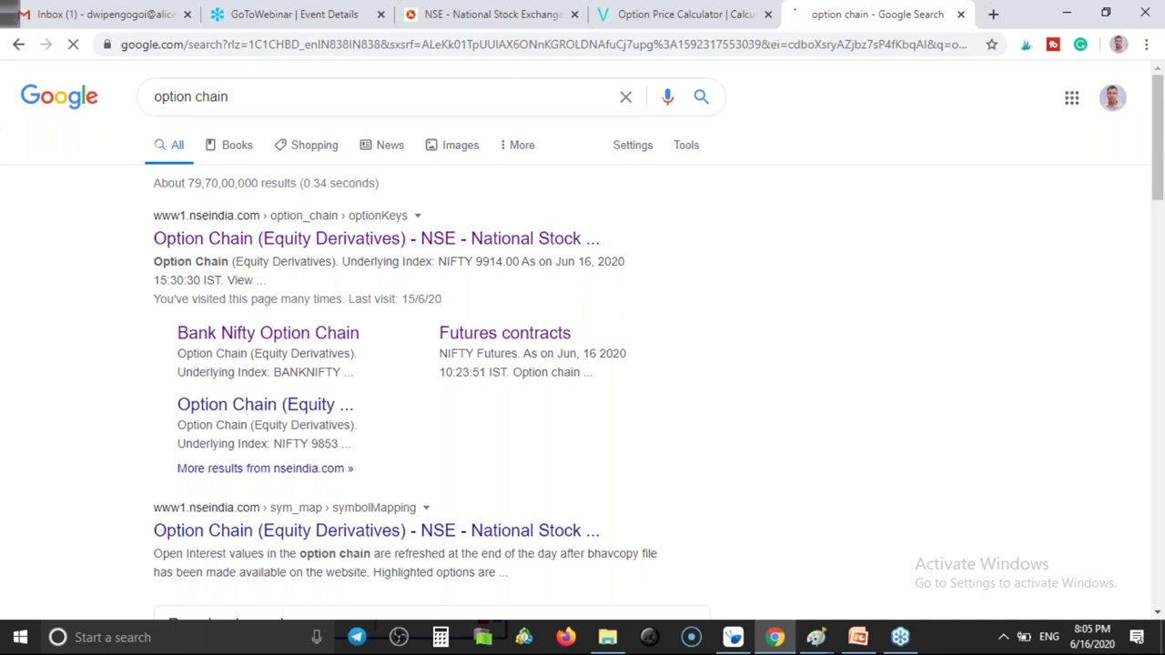
click(215, 244)
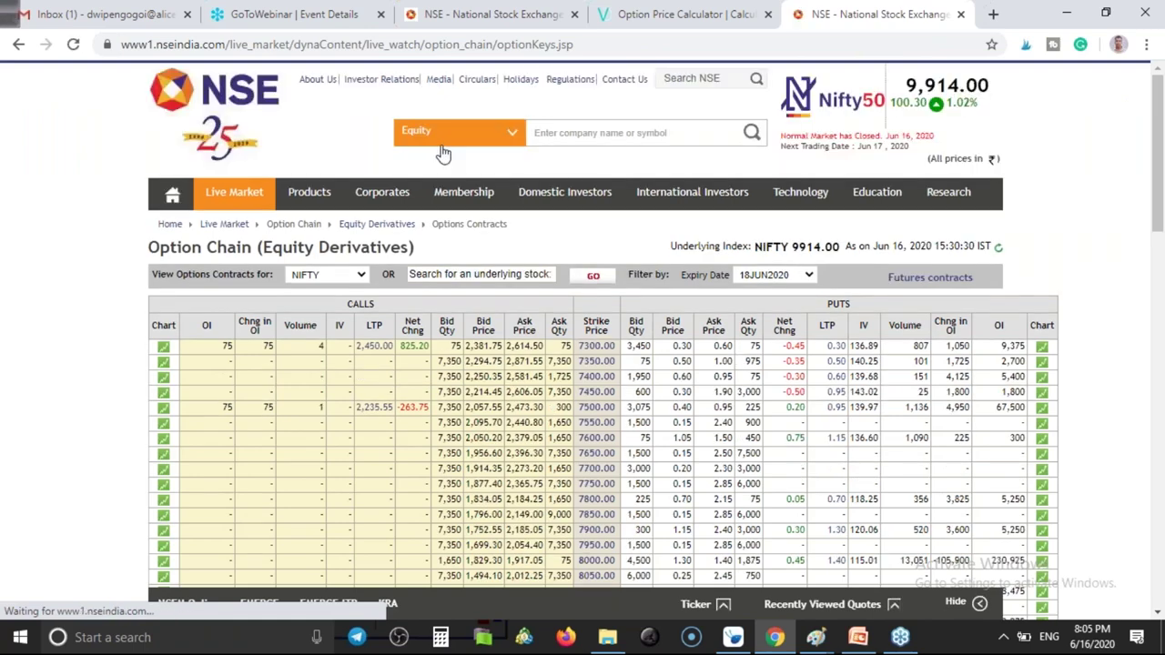
Enter "reliance" as the underlying stock and set the option chain's expiry date filter to 25JUN2020.
scroll(40, 294, down, 1)
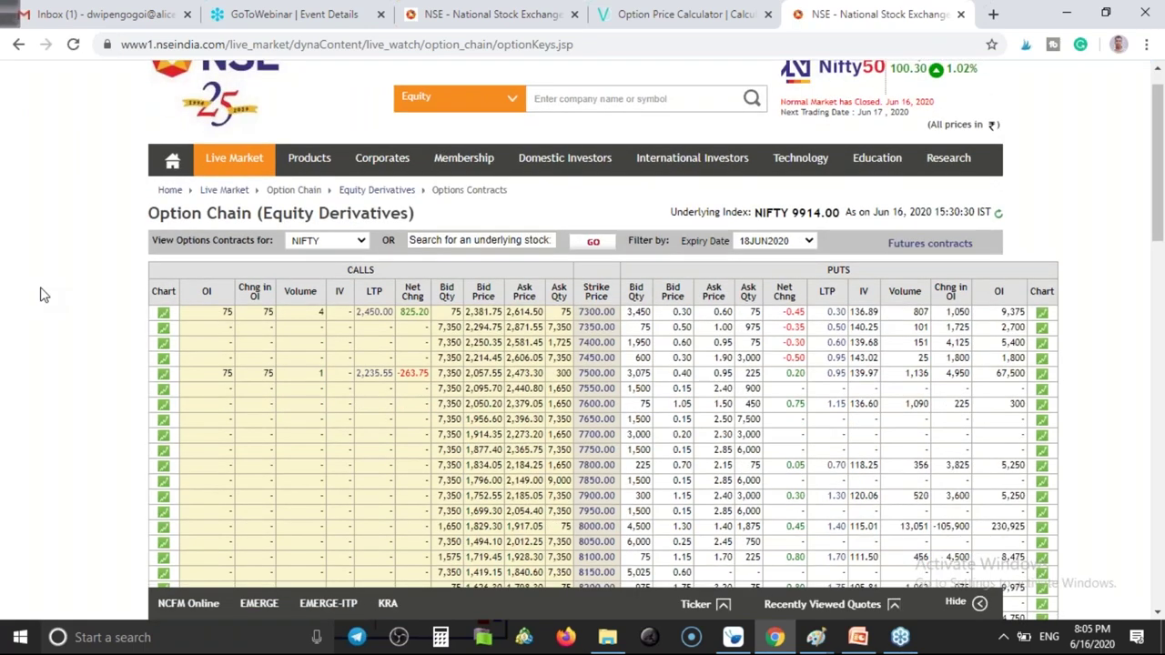
scroll(40, 294, down, 3)
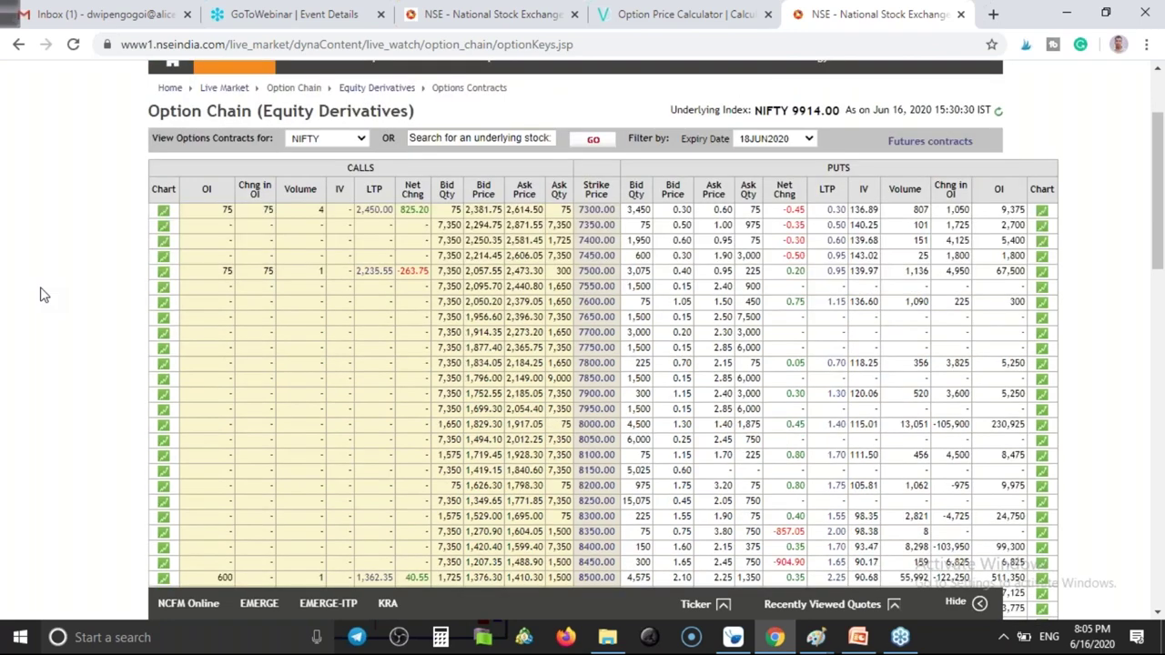
scroll(40, 294, up, 2)
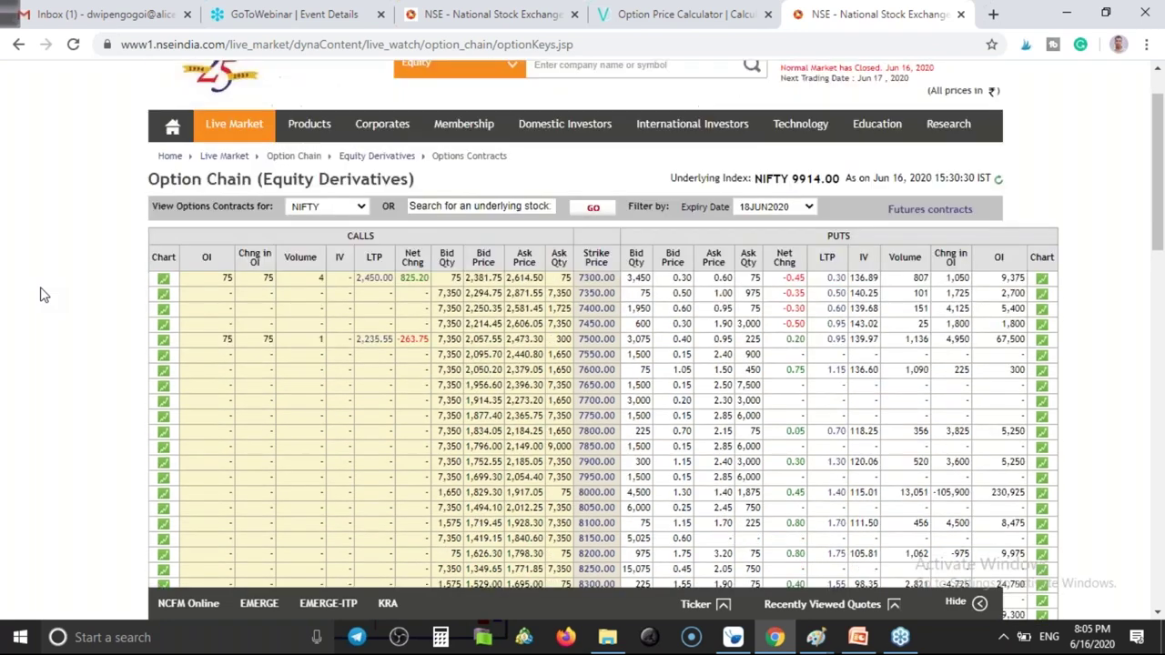
click(361, 208)
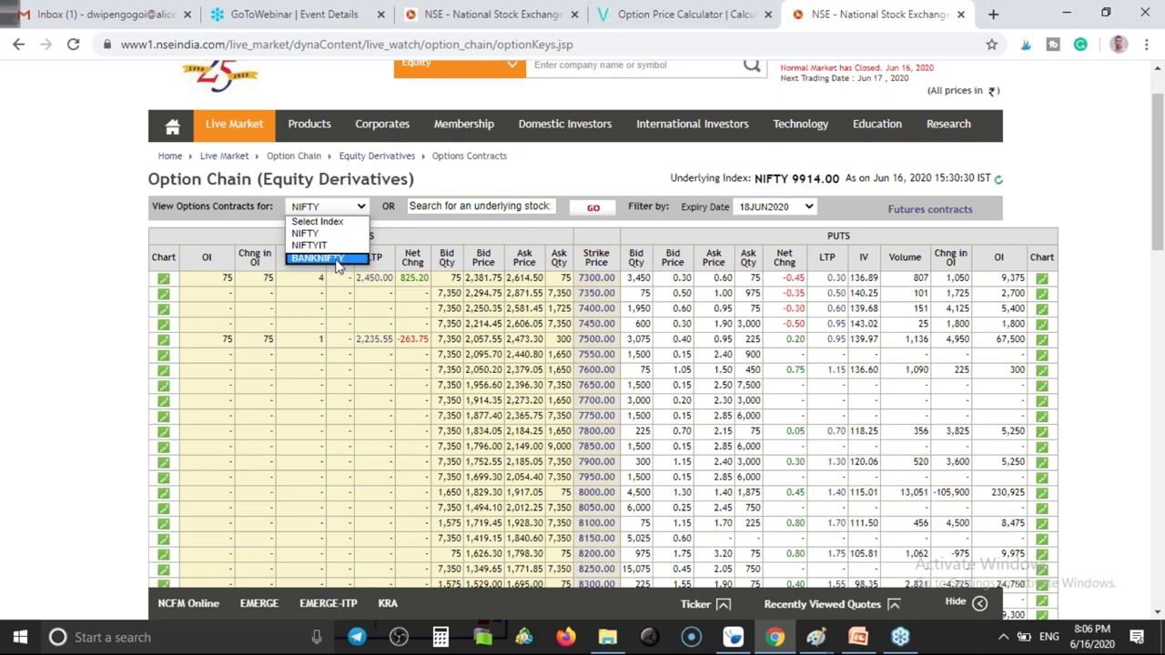
click(499, 205)
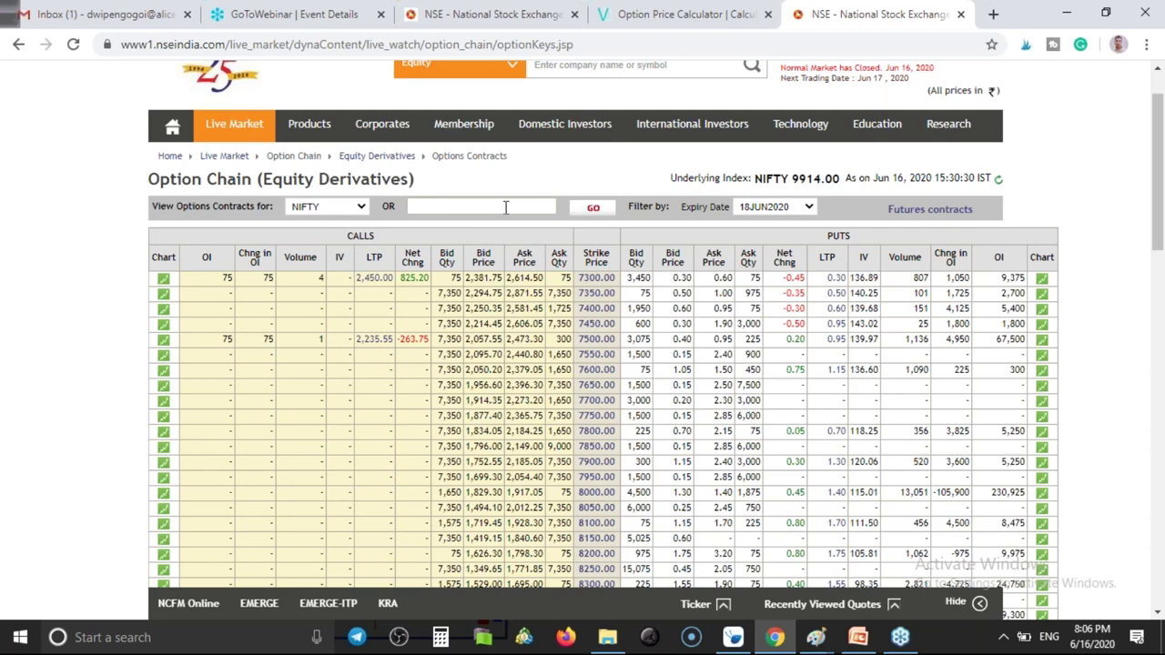
text(re)
text(liance)
click(772, 208)
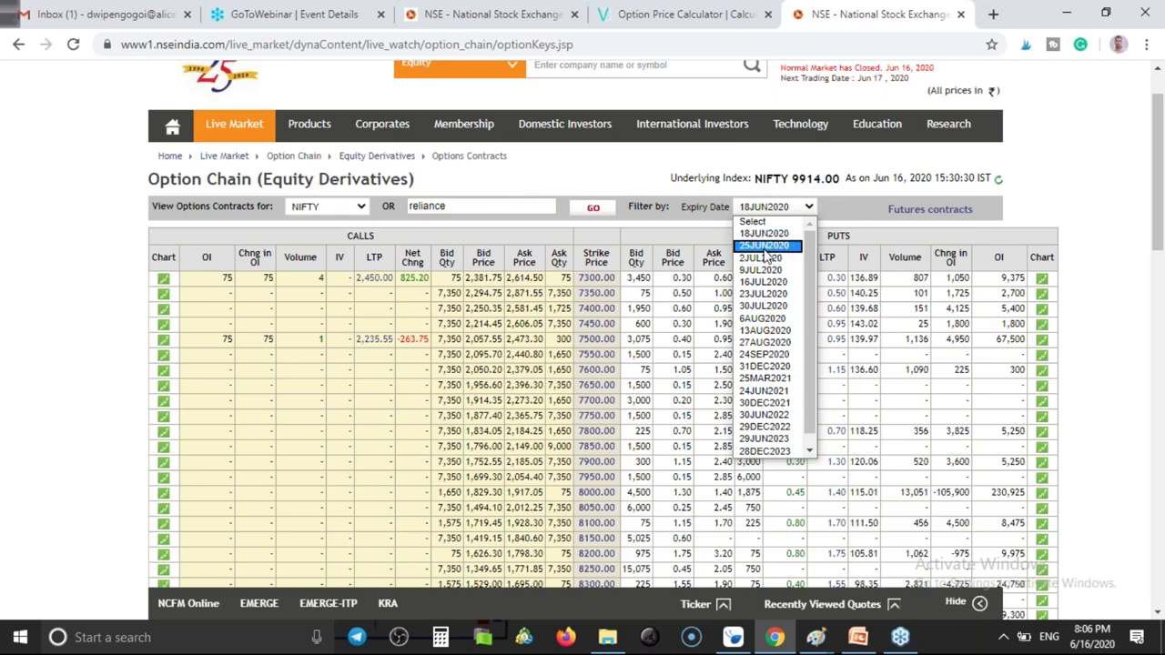
click(763, 246)
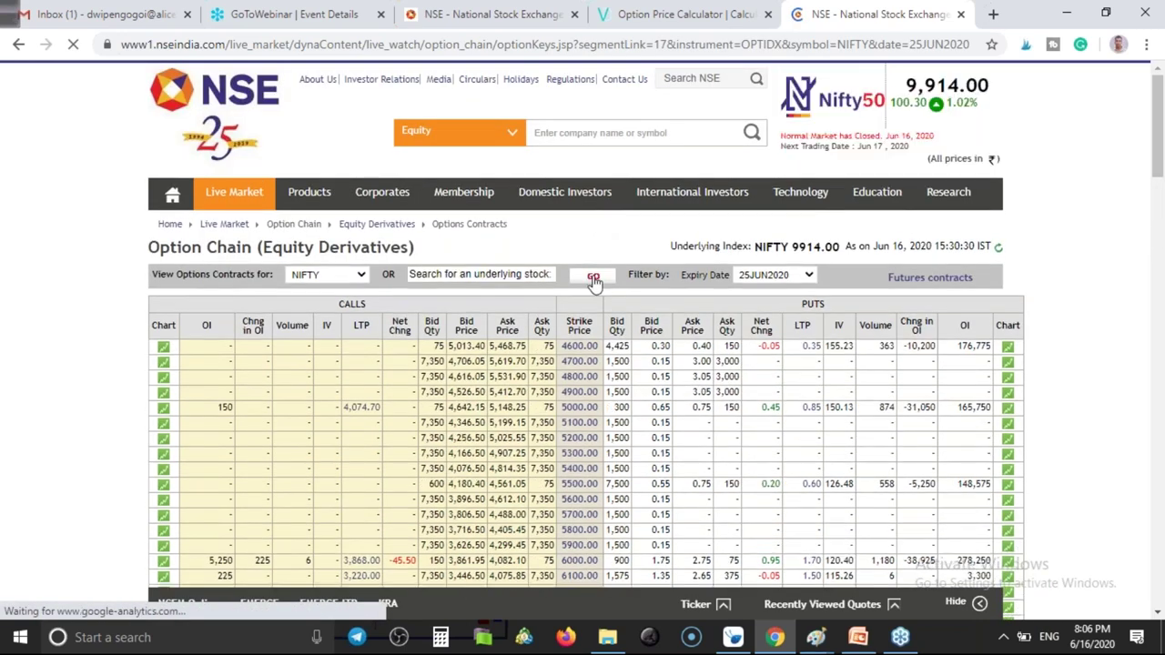
Load the option chain for the underlying stock "reliance".
click(473, 276)
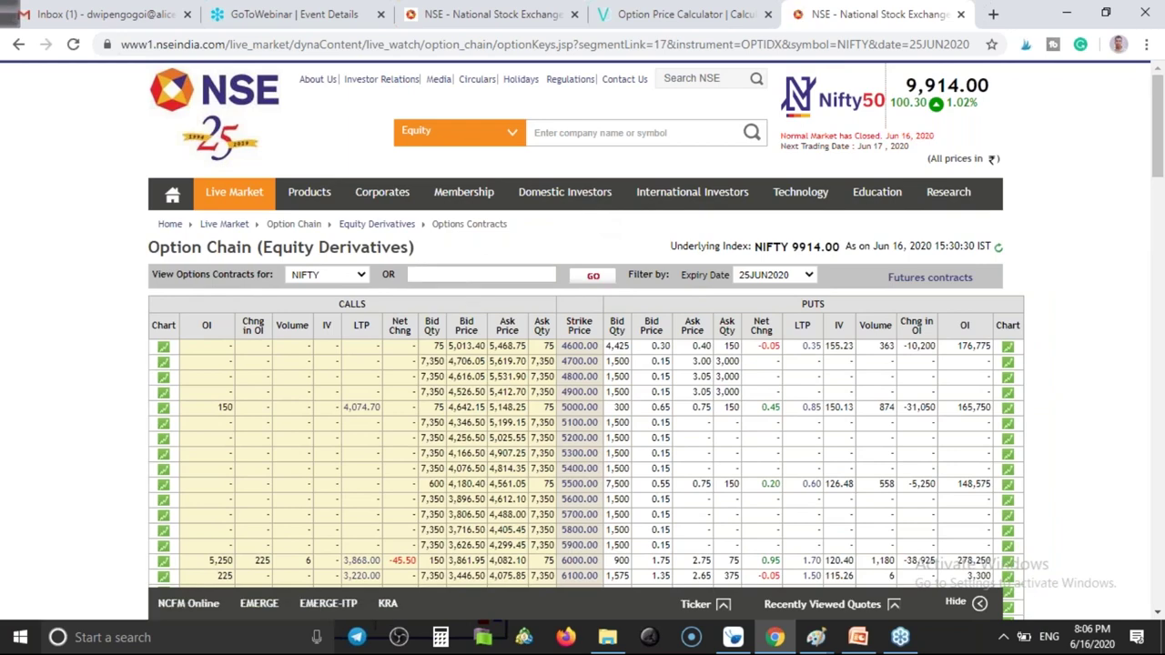
text(reliance)
click(593, 277)
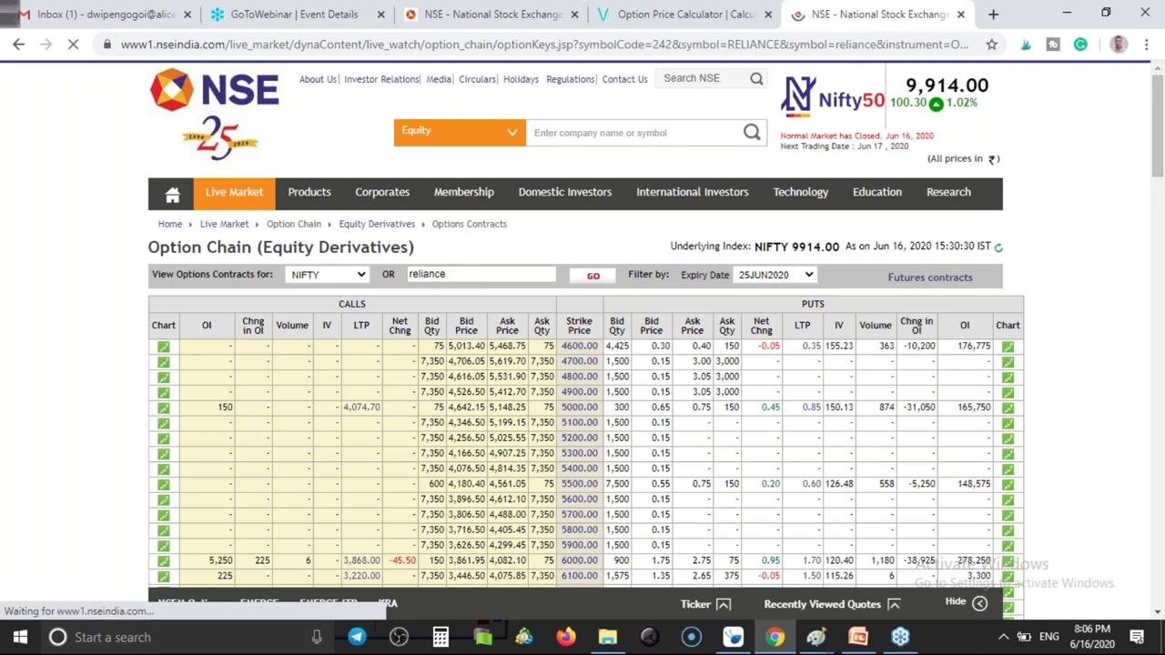
Switch the option chain from the Reliance stock back to the NIFTY index.
click(519, 273)
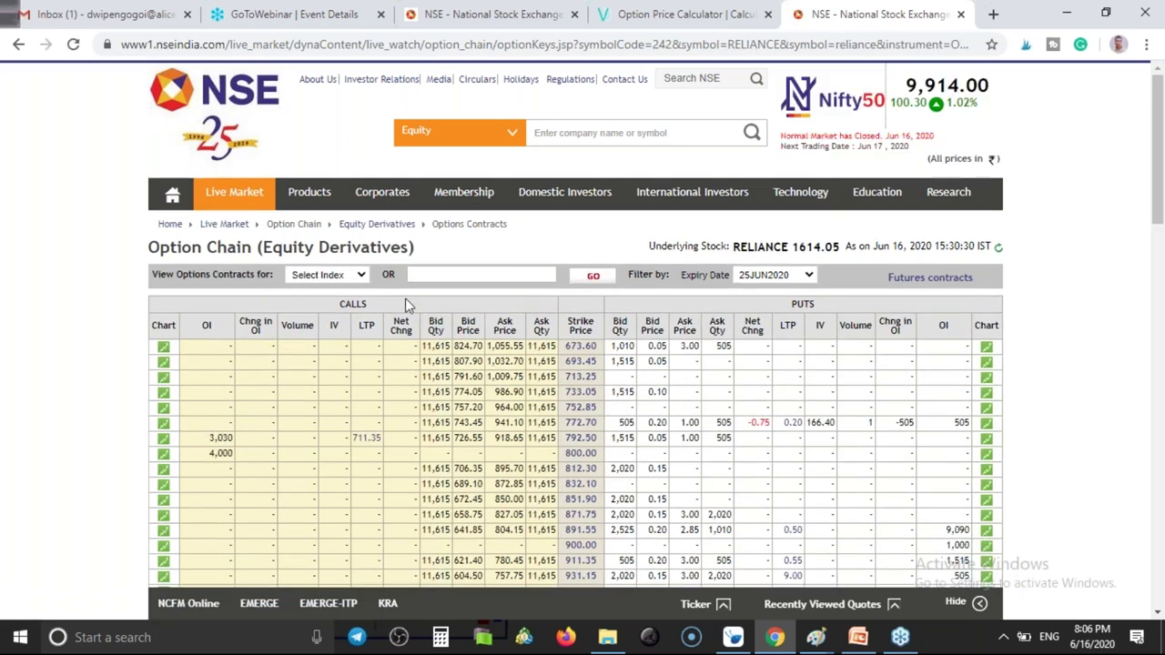
click(358, 277)
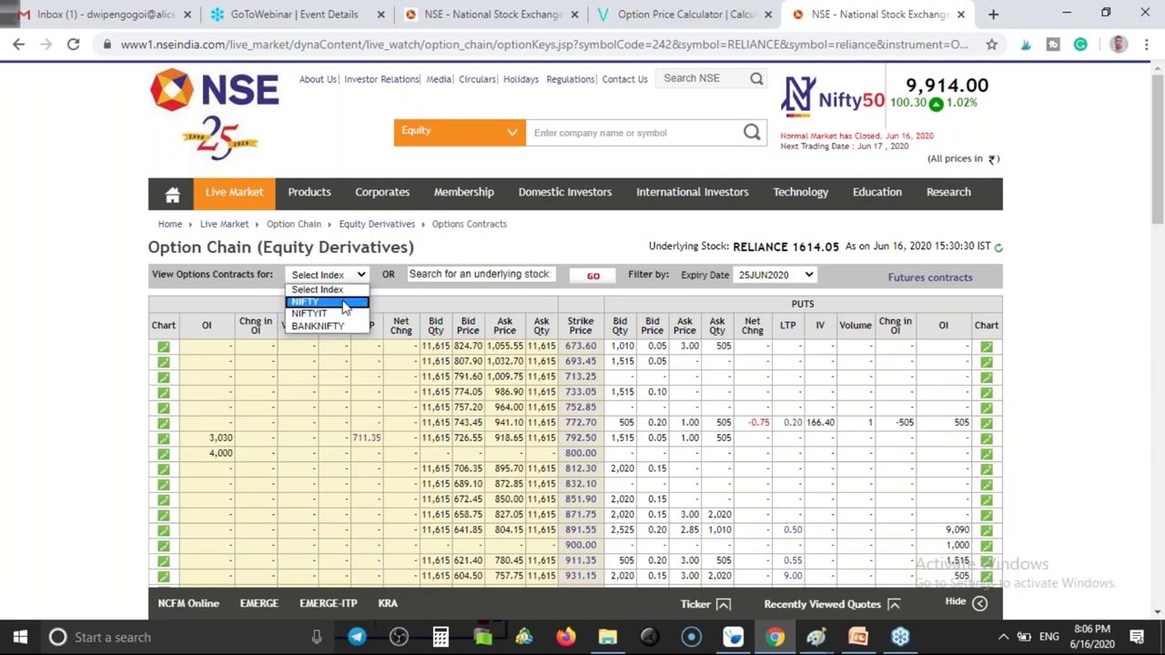
click(345, 304)
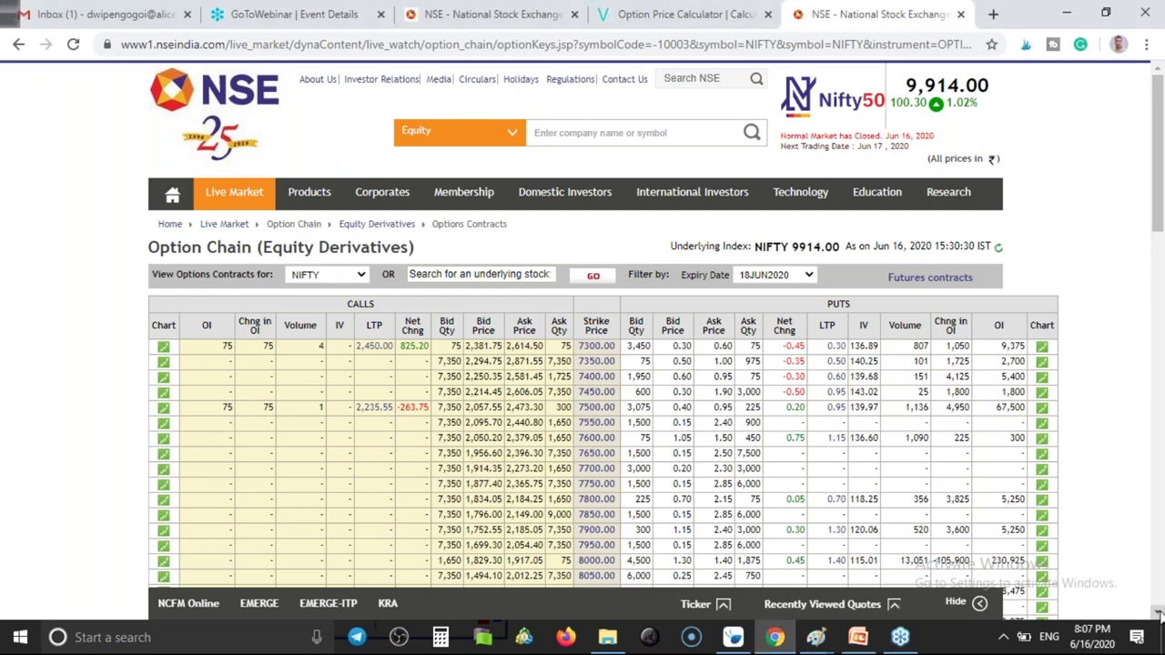
Circle the calls' OI heading in red, write an underlined "OI" beside the table, and draw an arrow to the heading.
click(1158, 614)
click(1159, 614)
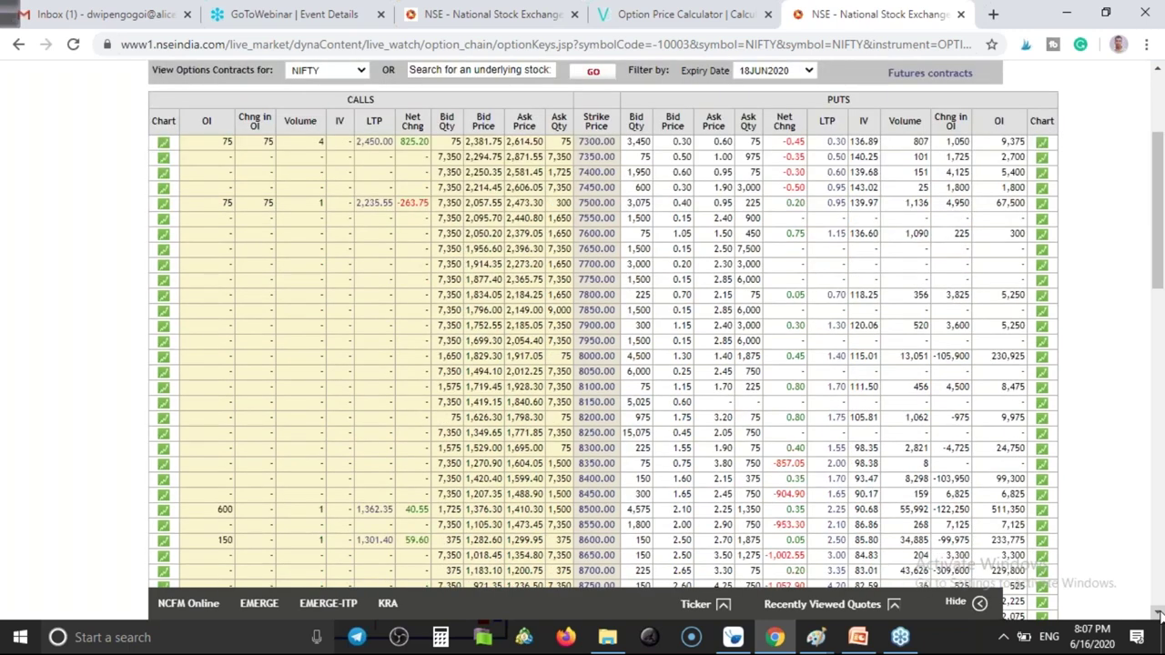
click(1159, 615)
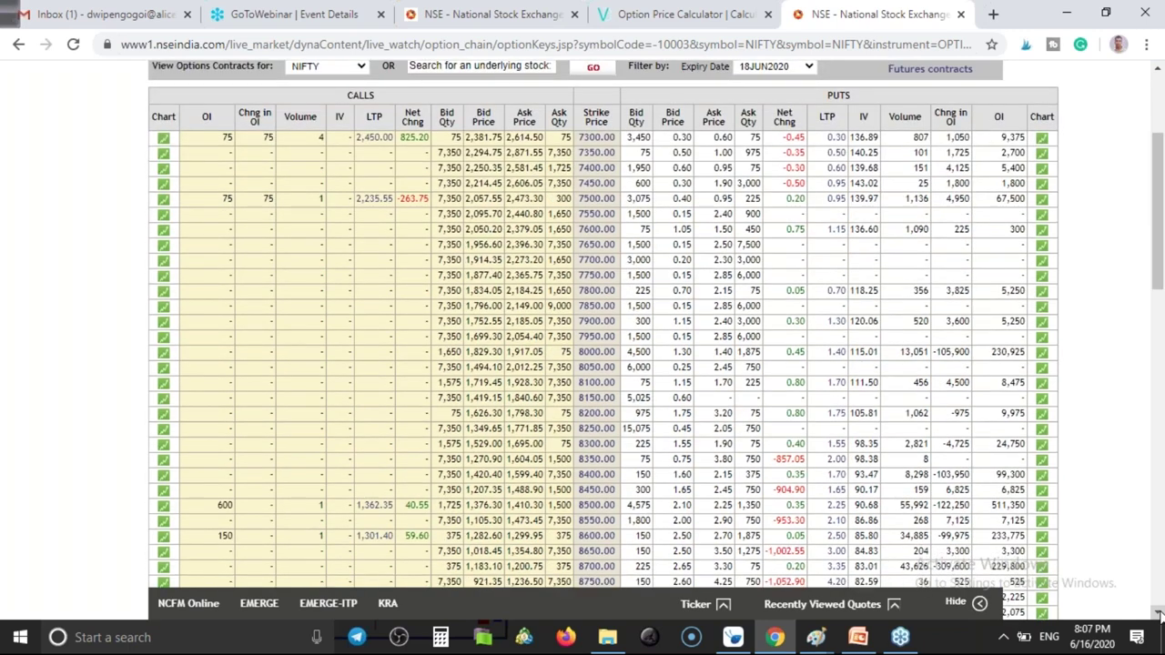
click(1160, 614)
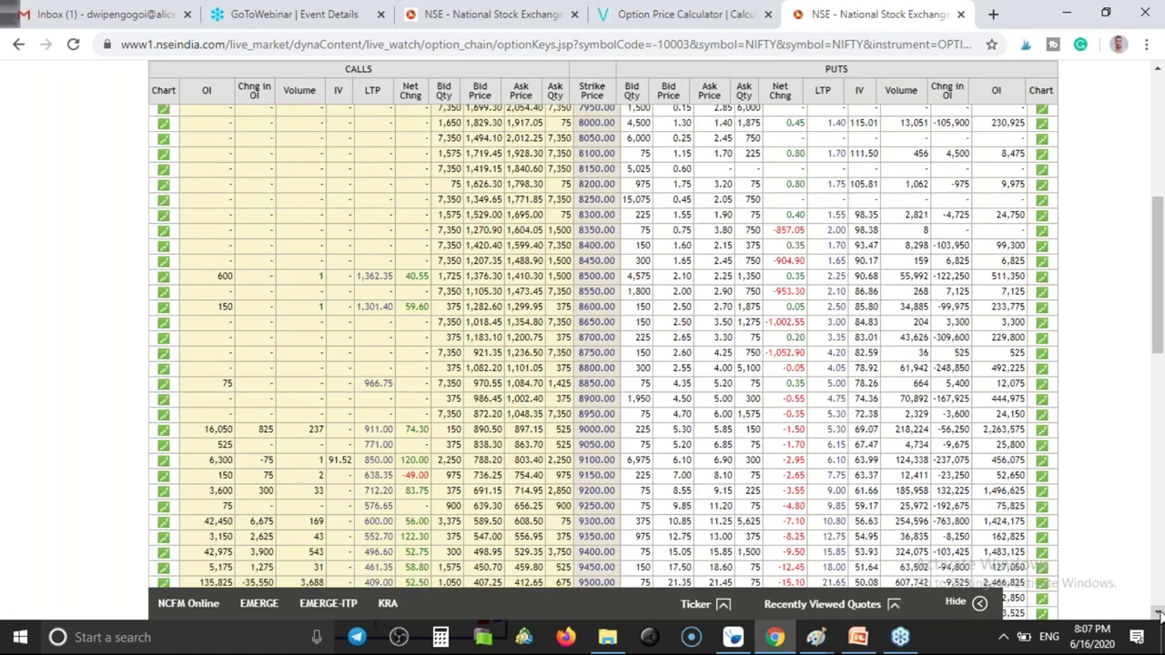
click(1159, 614)
click(1159, 615)
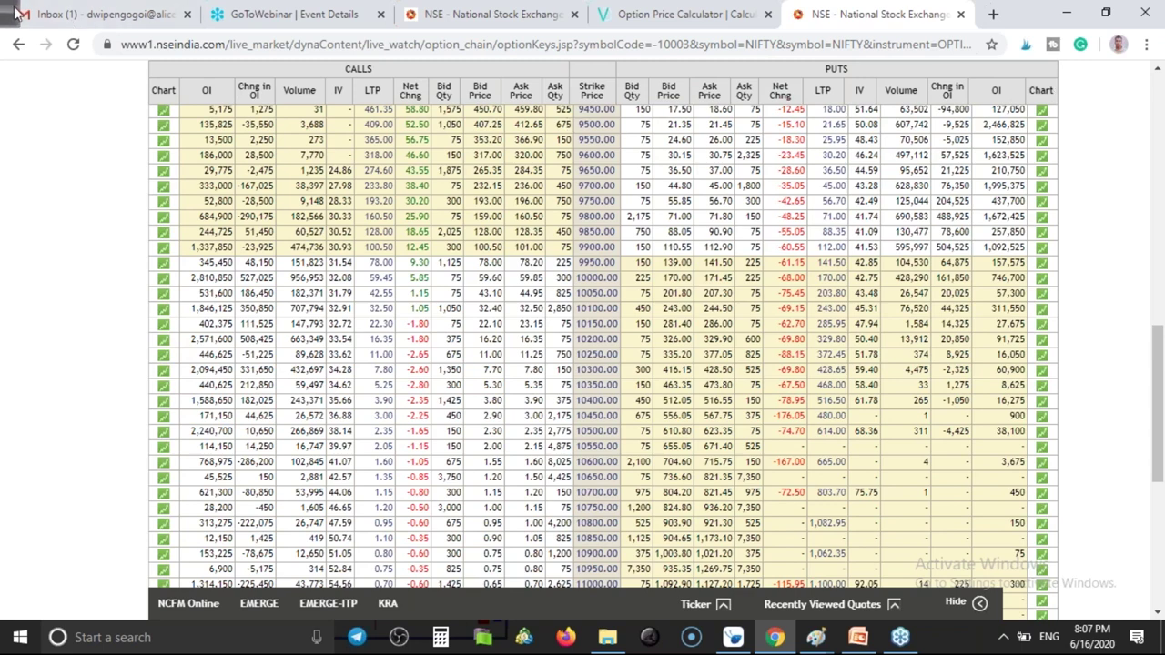
click(423, 13)
mouse_move(199, 104)
mouse_down()
mouse_move(207, 80)
mouse_move(208, 114)
mouse_move(187, 98)
mouse_up()
mouse_move(38, 165)
mouse_down()
mouse_move(52, 202)
mouse_move(42, 169)
mouse_move(75, 201)
mouse_move(69, 217)
mouse_up()
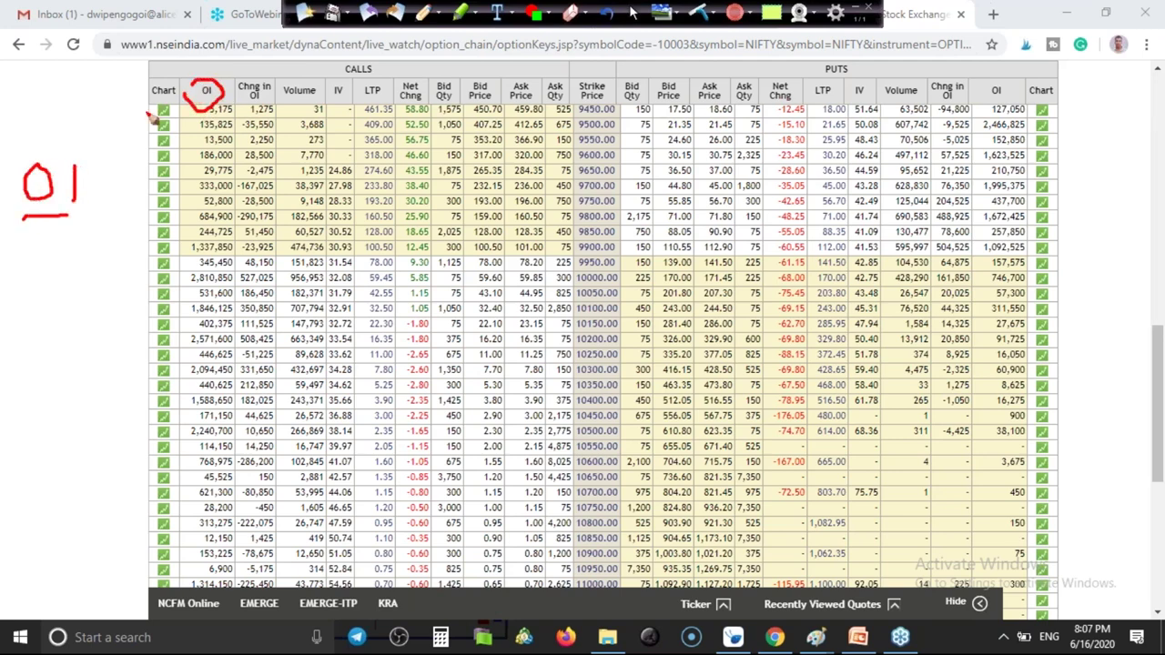
mouse_move(105, 144)
mouse_down()
mouse_move(191, 93)
mouse_move(182, 110)
mouse_up()
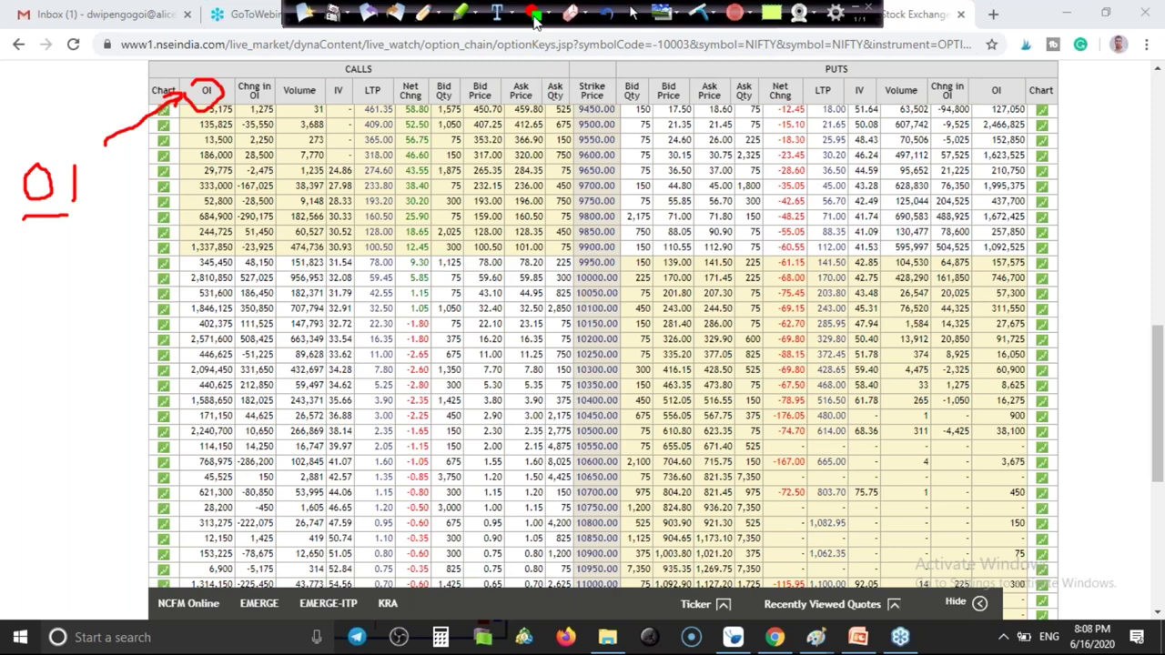
Draw a red line under the calls side of the 10000 strike row and circle that row's OI value.
drag(621, 288, 154, 293)
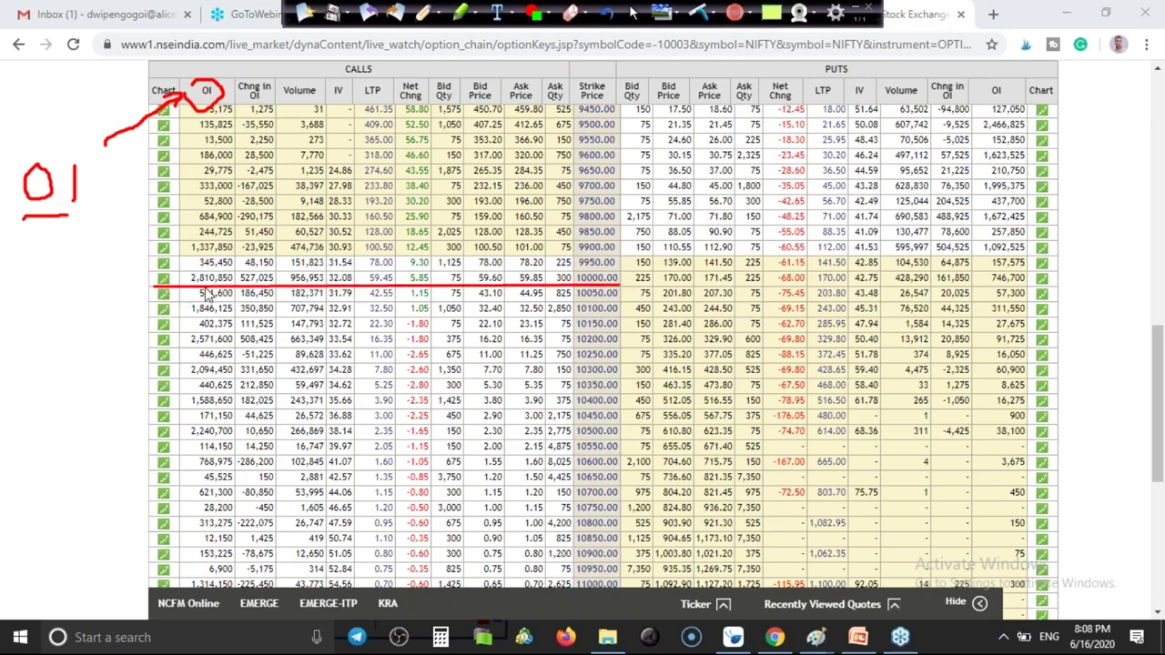
click(420, 21)
drag(187, 275, 190, 288)
mouse_move(193, 285)
mouse_down()
mouse_move(237, 288)
mouse_move(195, 283)
mouse_up()
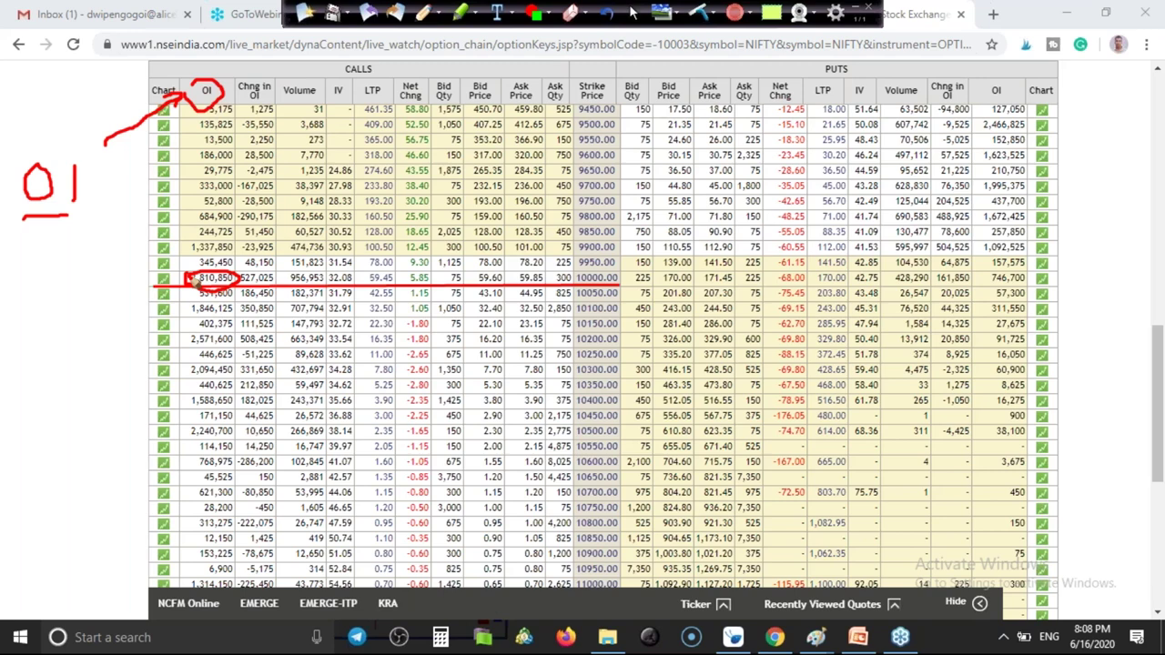
Circle the 10000 strike price in red and draw an arrow down the calls' OI column towards that row.
mouse_move(575, 279)
mouse_down()
mouse_move(606, 267)
mouse_move(617, 293)
mouse_move(585, 288)
mouse_up()
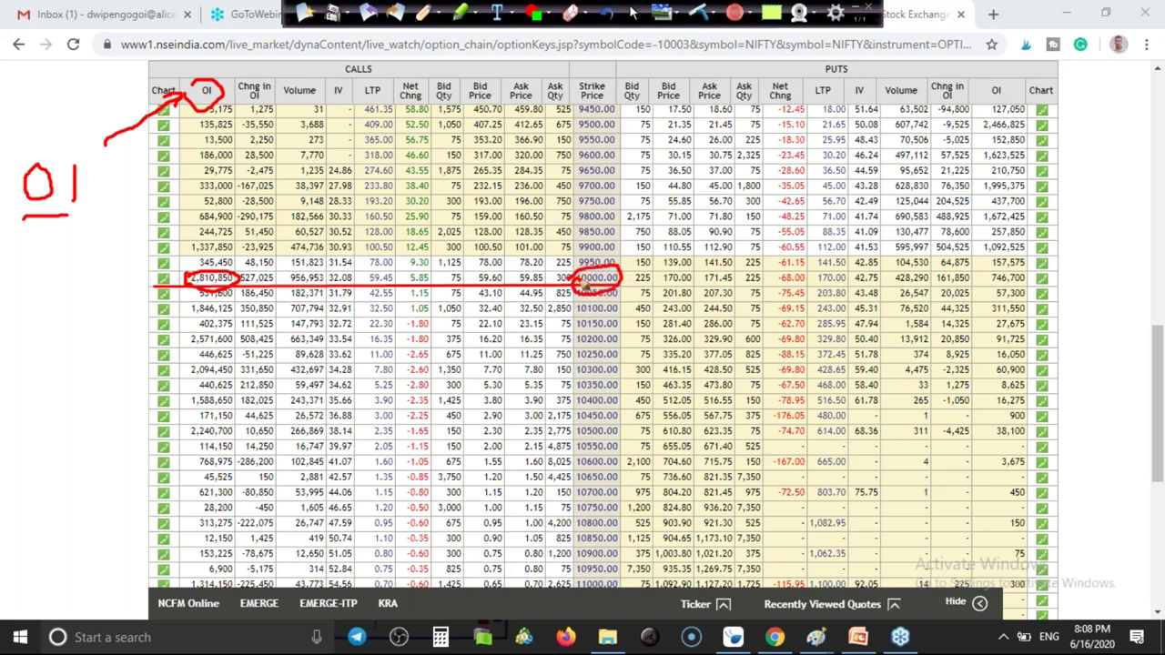
mouse_move(201, 179)
mouse_down()
mouse_move(195, 256)
mouse_move(232, 222)
mouse_up()
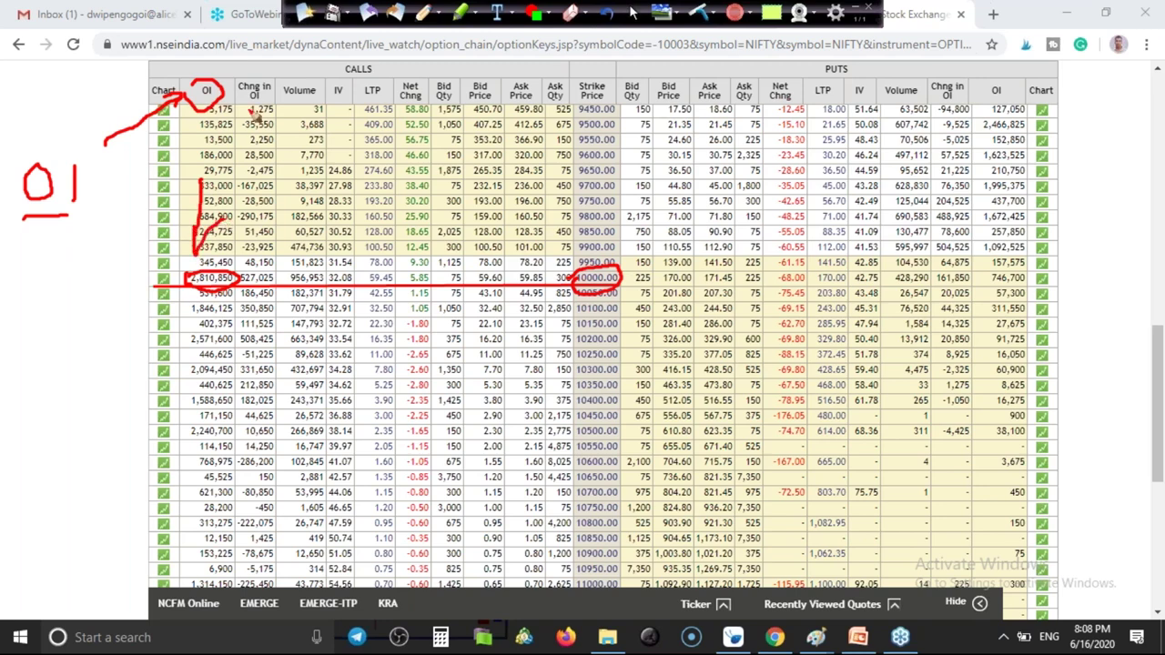
Circle the calls' Chng in OI heading, draw lines down its column, and add slanted strokes beside the OI column.
drag(248, 109, 252, 237)
mouse_move(244, 81)
mouse_down()
mouse_move(237, 102)
mouse_move(264, 109)
mouse_move(249, 74)
mouse_move(264, 78)
mouse_up()
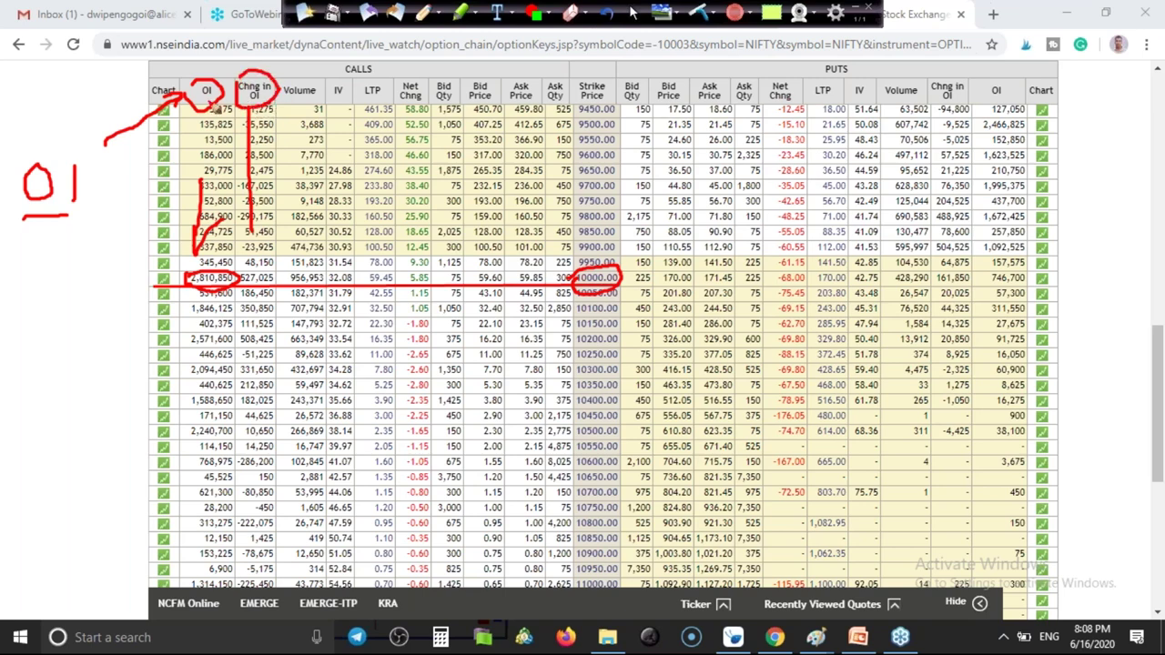
drag(120, 216, 94, 381)
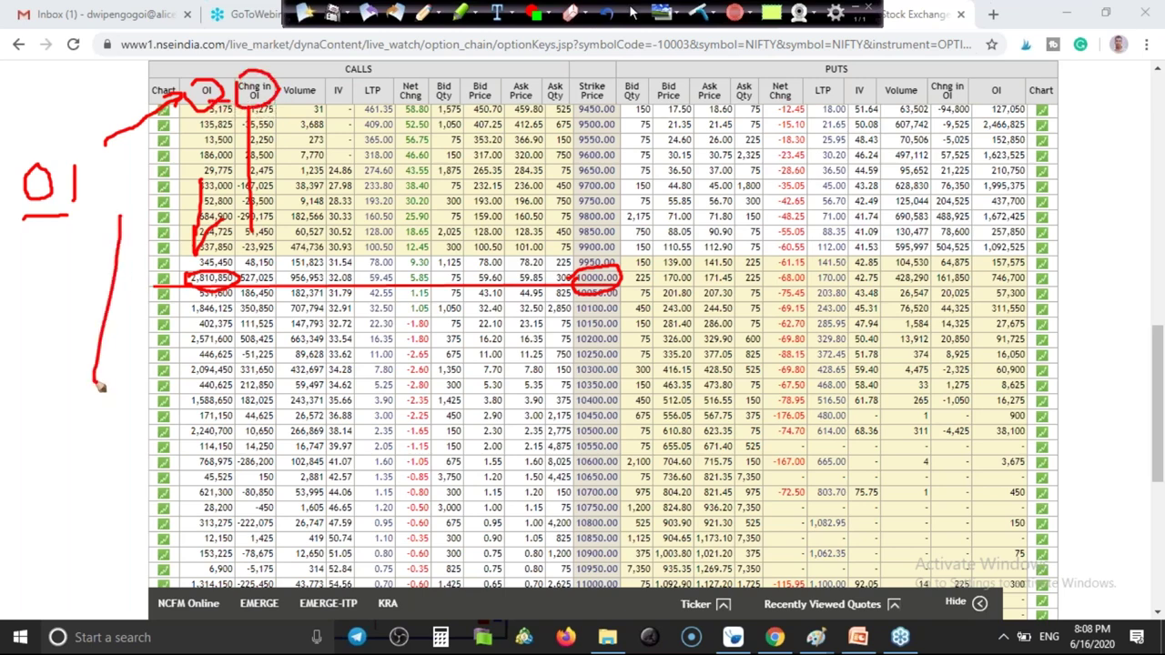
mouse_move(164, 211)
mouse_down()
mouse_move(144, 311)
mouse_move(145, 284)
mouse_move(215, 284)
mouse_up()
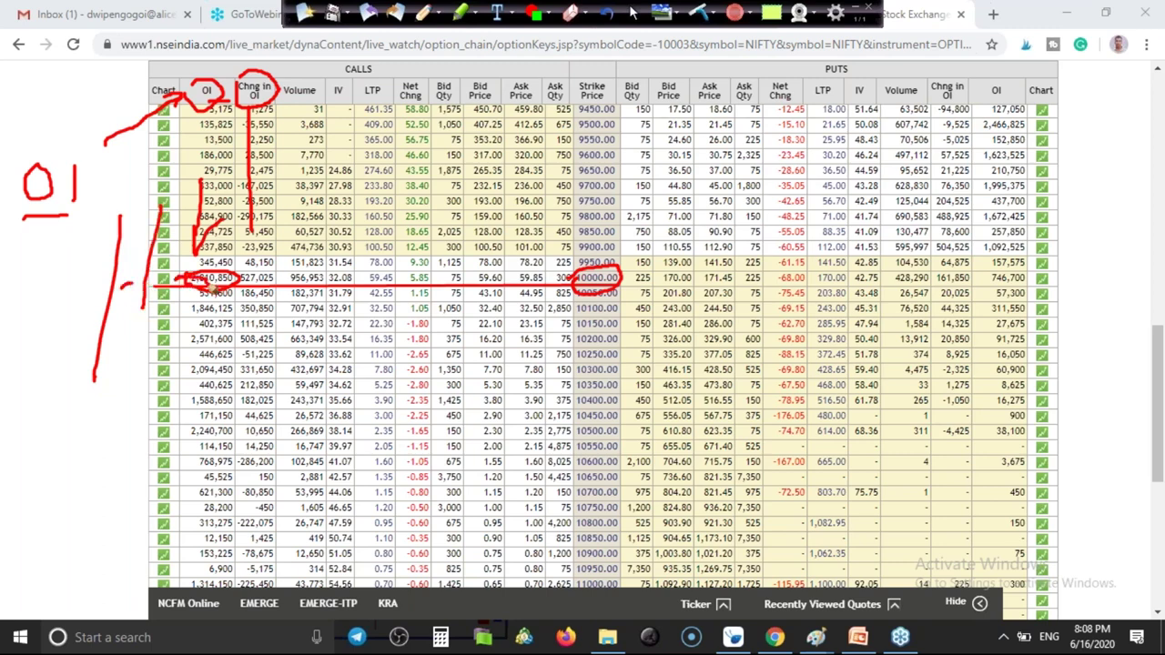
drag(258, 98, 261, 233)
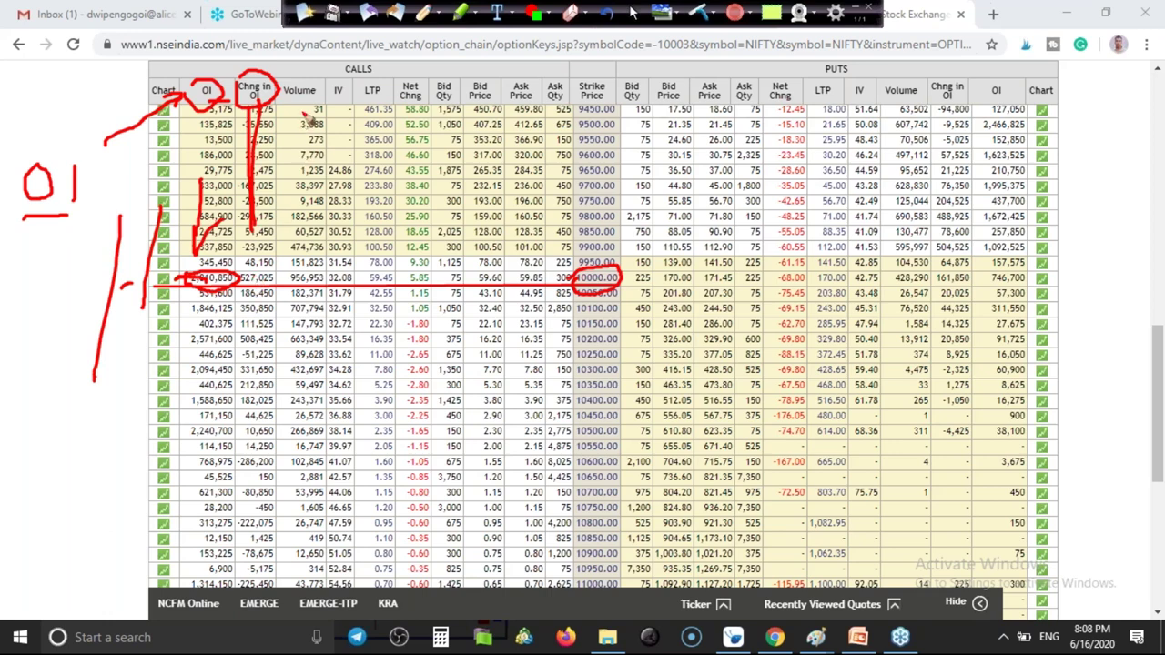
Draw an arrow down the calls' Volume column and a line down the IV column, looping around the IV values above the 10000 row.
mouse_move(303, 113)
mouse_down()
mouse_move(302, 279)
mouse_move(320, 261)
mouse_up()
drag(340, 104, 340, 275)
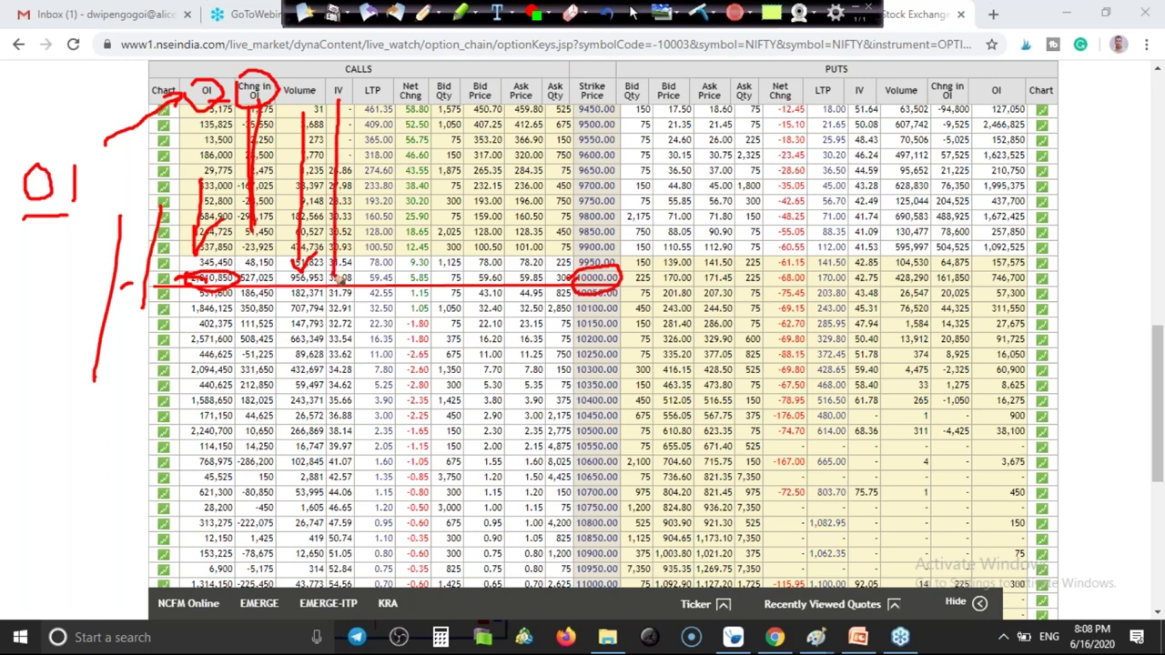
mouse_move(331, 168)
mouse_down()
mouse_move(351, 273)
mouse_move(331, 195)
mouse_up()
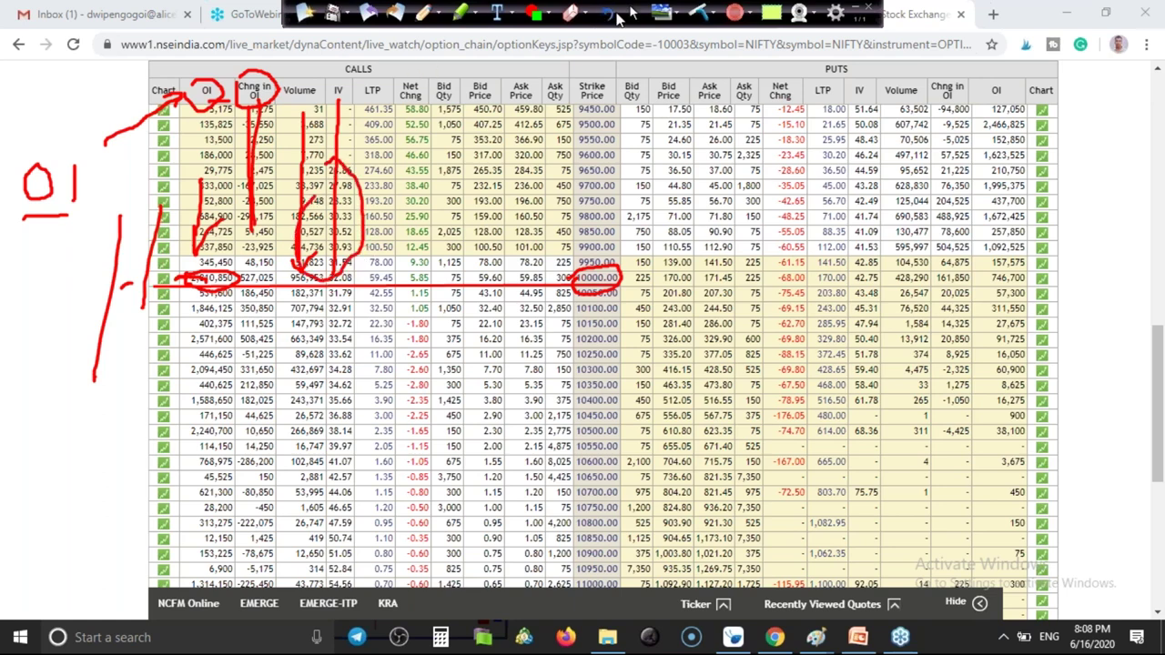
Clear the annotations, circle the calls' IV value in the 10000 row and the IV heading, and write "34." beside the value.
click(696, 13)
mouse_move(324, 282)
mouse_down()
mouse_move(357, 270)
mouse_move(332, 303)
mouse_move(343, 275)
mouse_up()
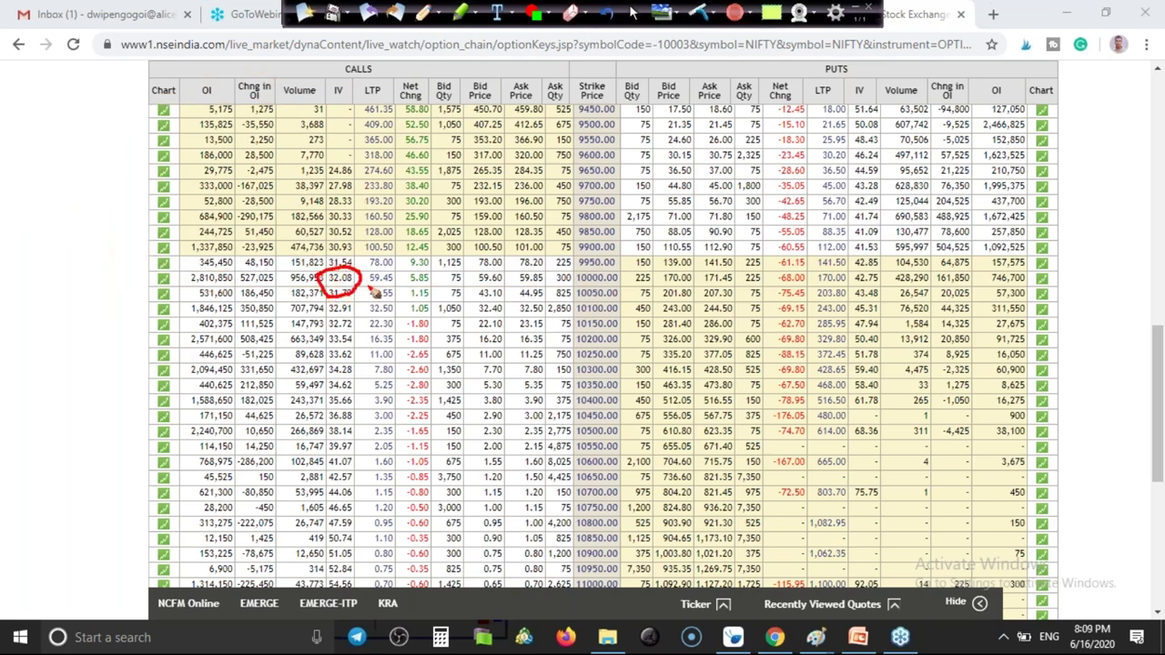
mouse_move(412, 289)
mouse_down()
mouse_move(420, 275)
mouse_move(433, 291)
mouse_move(468, 272)
mouse_up()
mouse_move(462, 240)
mouse_down()
mouse_move(462, 288)
mouse_move(467, 264)
mouse_up()
drag(476, 284, 491, 286)
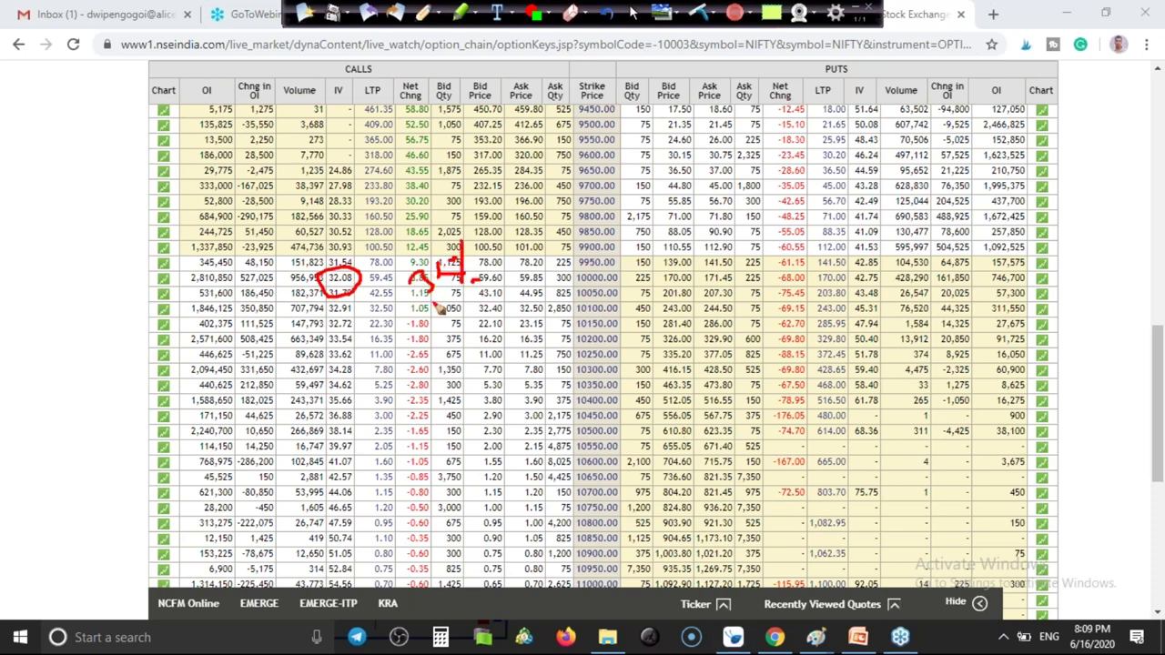
mouse_move(324, 311)
mouse_down()
mouse_move(362, 299)
mouse_move(340, 297)
mouse_up()
mouse_move(333, 87)
mouse_down()
mouse_move(353, 103)
mouse_move(329, 82)
mouse_up()
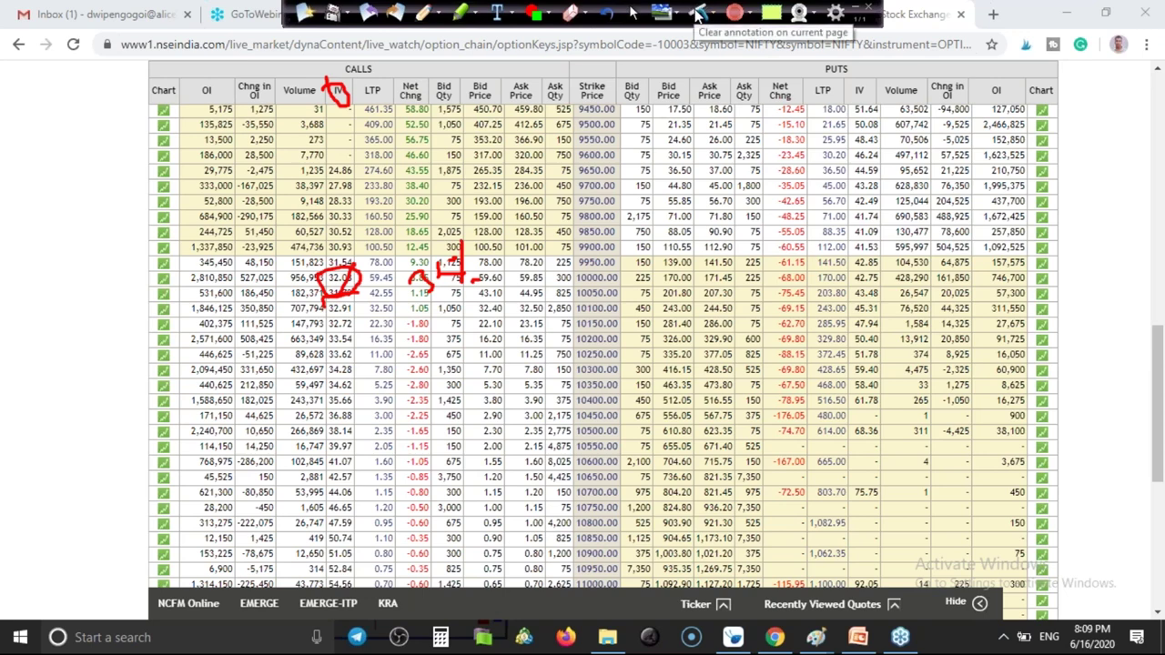
Clear the annotations, circle the calls' LTP heading with the red pen, and draw a line down the column to the 10250 row.
click(697, 13)
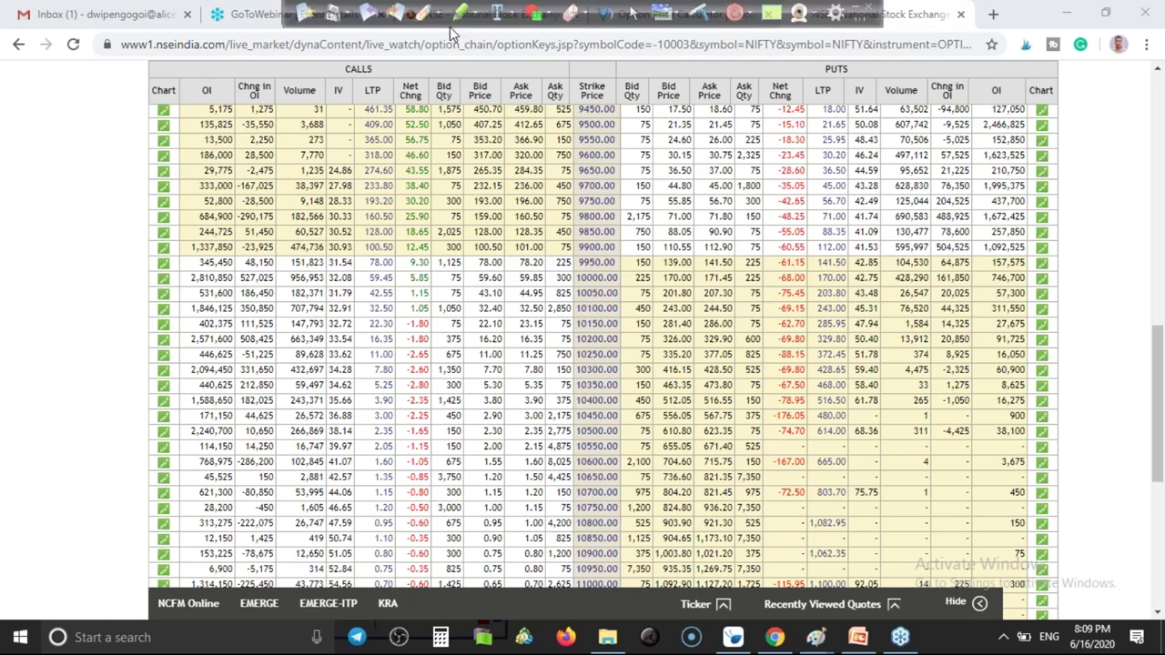
click(422, 15)
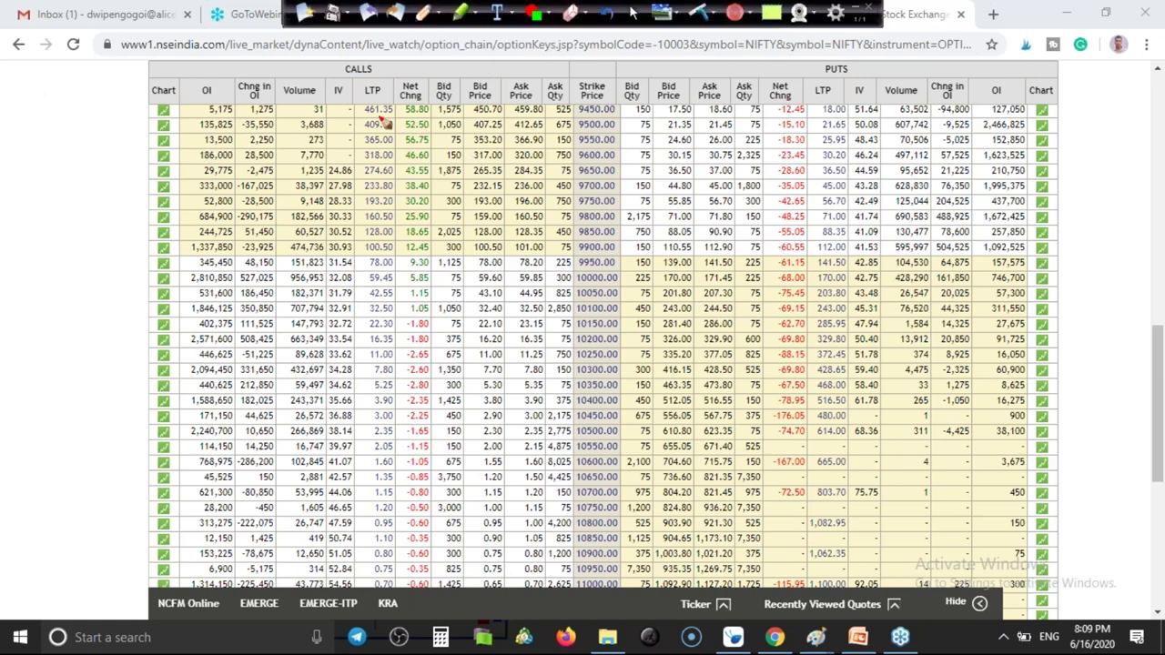
mouse_move(362, 95)
mouse_down()
mouse_move(388, 83)
mouse_move(364, 94)
mouse_move(386, 364)
mouse_up()
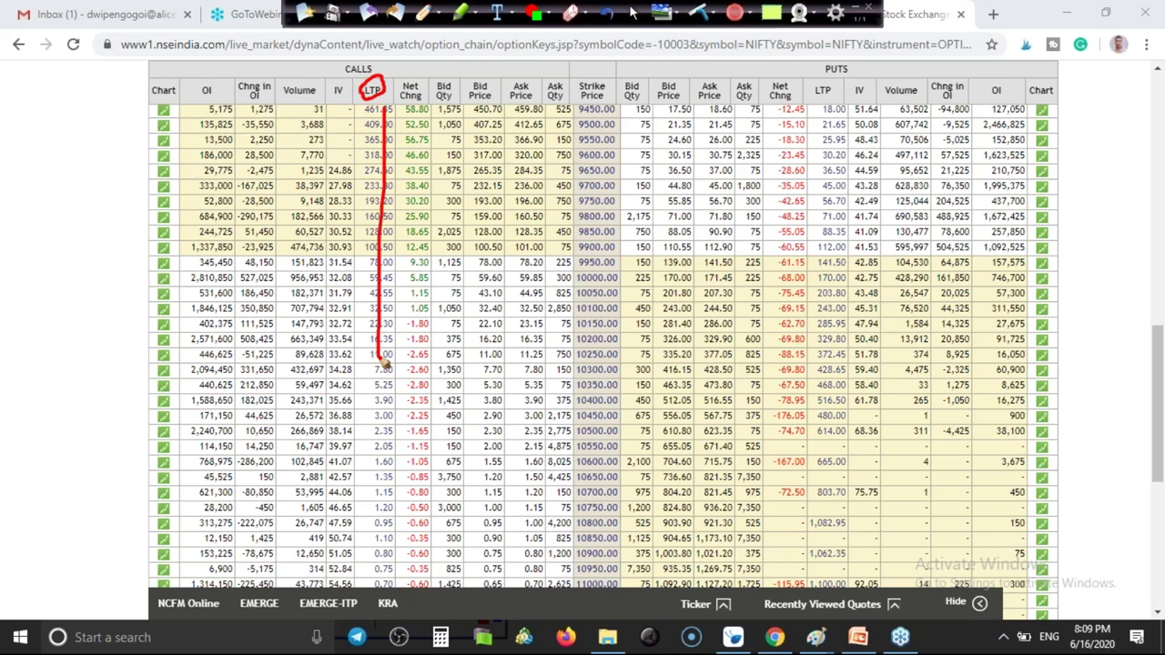
Write "10000 = 20" with an underlined "P" above the 20 across the puts side, and circle the calls' LTP in the 10250 row.
drag(641, 220, 642, 277)
mouse_move(677, 229)
mouse_down()
mouse_move(691, 234)
mouse_move(671, 251)
mouse_move(681, 225)
mouse_up()
mouse_move(720, 227)
mouse_down()
mouse_move(767, 245)
mouse_move(764, 218)
mouse_up()
mouse_move(815, 218)
mouse_down()
mouse_move(805, 232)
mouse_move(832, 237)
mouse_move(815, 219)
mouse_move(935, 216)
mouse_move(934, 233)
mouse_move(968, 215)
mouse_move(952, 235)
mouse_move(974, 233)
mouse_up()
mouse_move(989, 209)
mouse_down()
mouse_move(981, 230)
mouse_move(992, 210)
mouse_move(959, 175)
mouse_move(939, 206)
mouse_move(973, 200)
mouse_up()
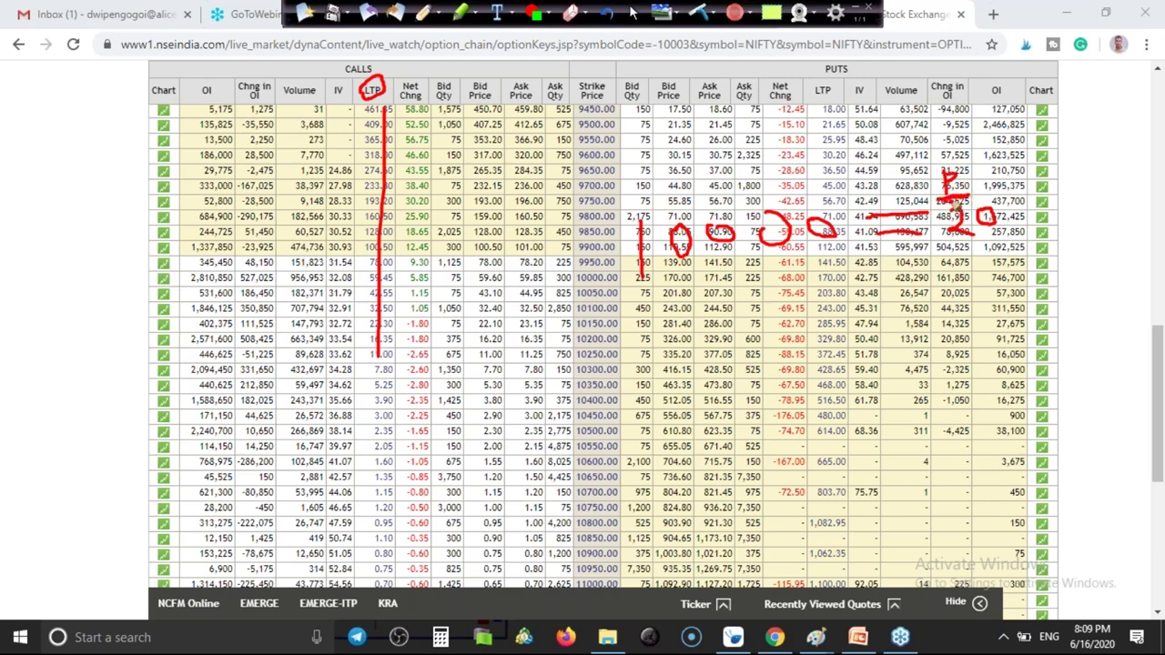
mouse_move(389, 373)
mouse_down()
mouse_move(365, 361)
mouse_move(400, 362)
mouse_move(364, 356)
mouse_up()
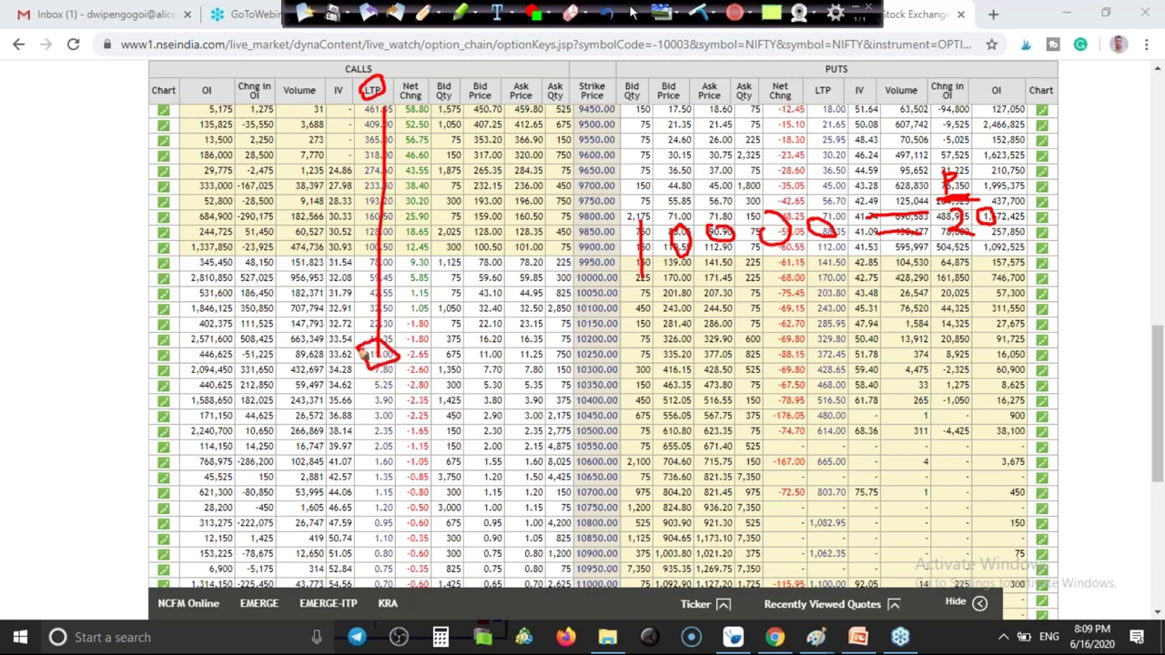
Clear the annotations, circle the CALLS heading, and draw red lines down from it and across the calls side at the 9950 row.
click(697, 15)
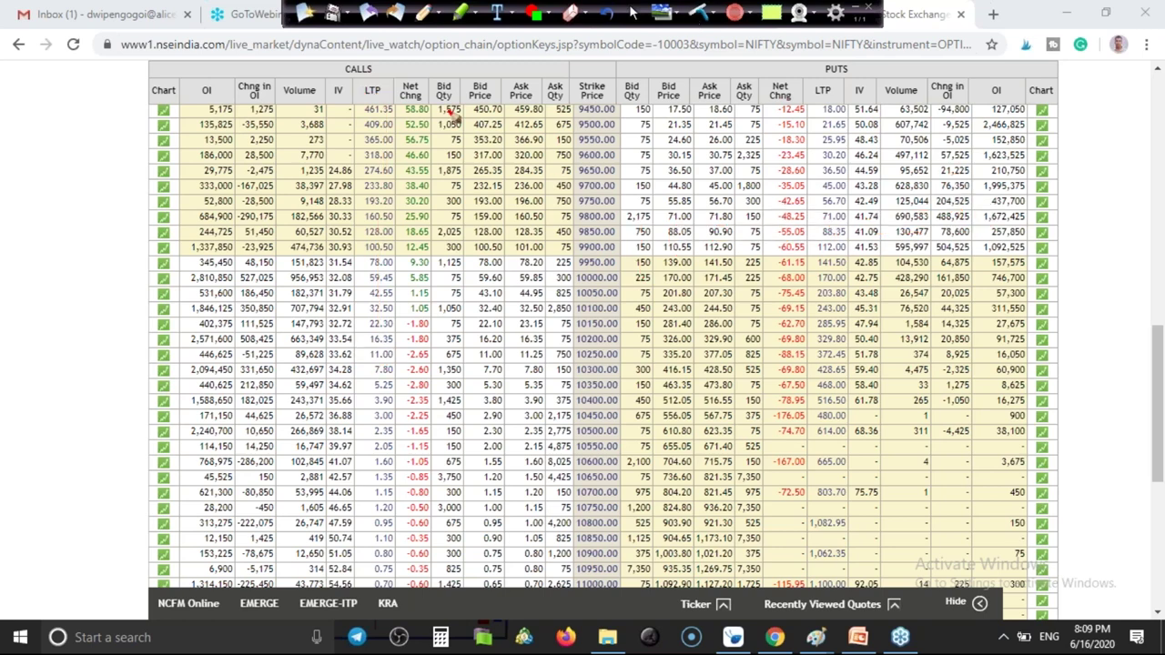
mouse_move(343, 66)
mouse_down()
mouse_move(390, 80)
mouse_move(335, 75)
mouse_move(357, 57)
mouse_move(336, 312)
mouse_up()
drag(327, 264, 546, 262)
drag(549, 160, 553, 178)
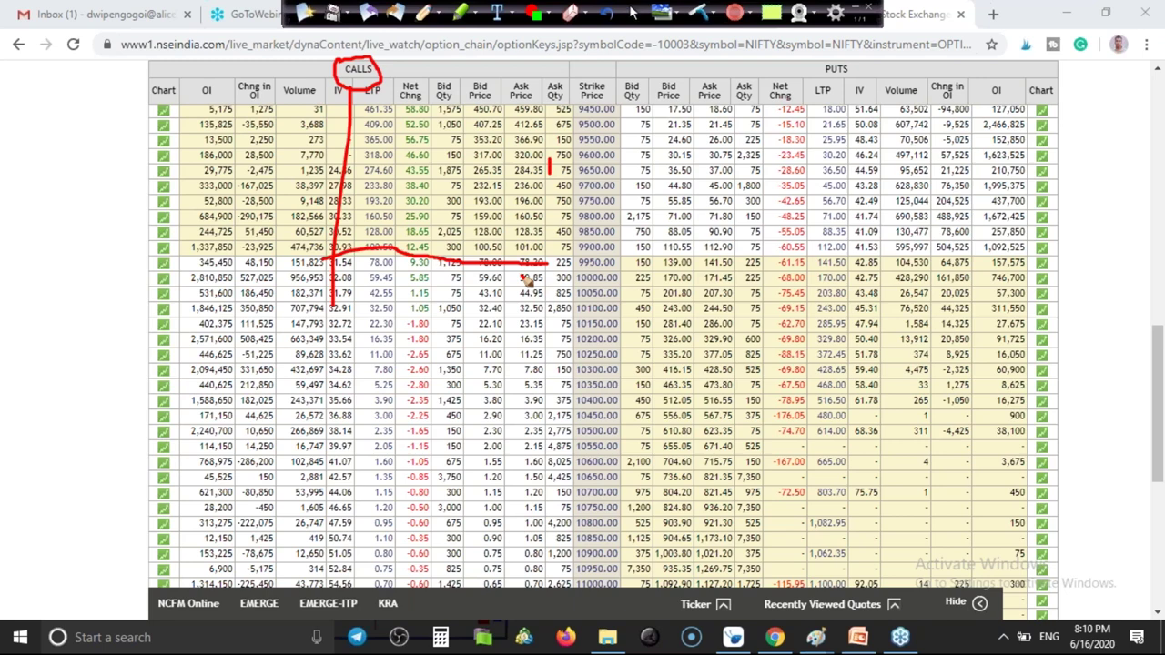
drag(528, 275, 527, 346)
drag(538, 162, 549, 179)
key(ctrl+z)
Circle the PUTS heading and outline the edge of the calls' shaded area along the Strike Price column down to the 9950 row.
mouse_move(825, 66)
mouse_down()
mouse_move(844, 60)
mouse_move(819, 72)
mouse_move(828, 67)
mouse_up()
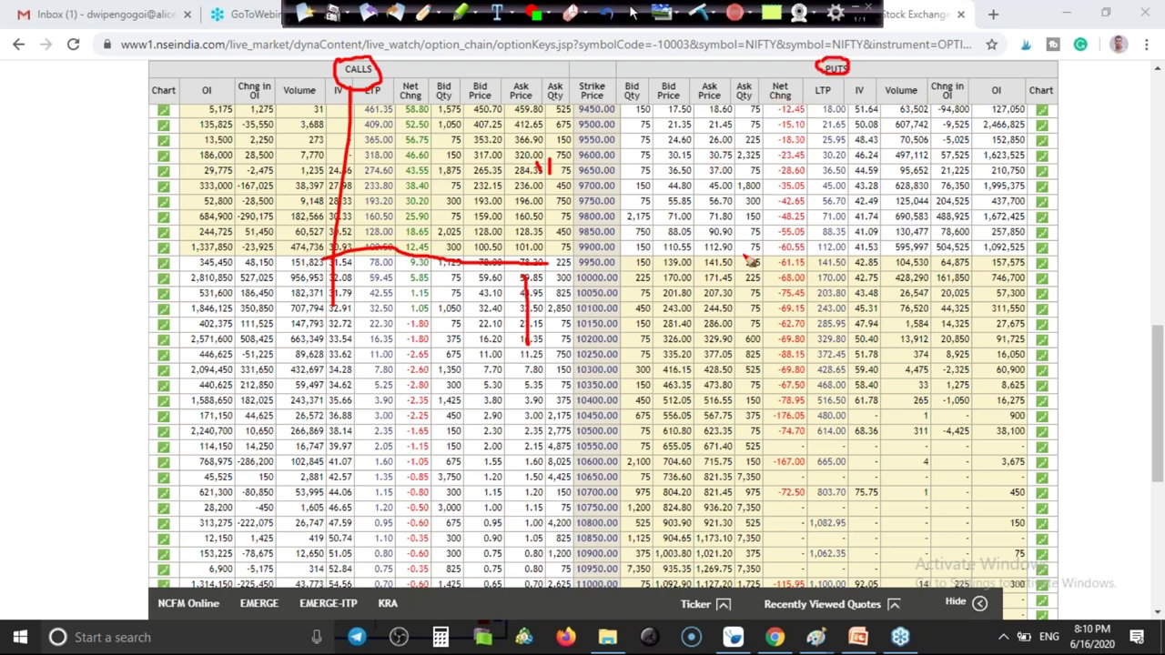
drag(731, 306, 738, 293)
drag(575, 111, 575, 263)
drag(488, 264, 584, 275)
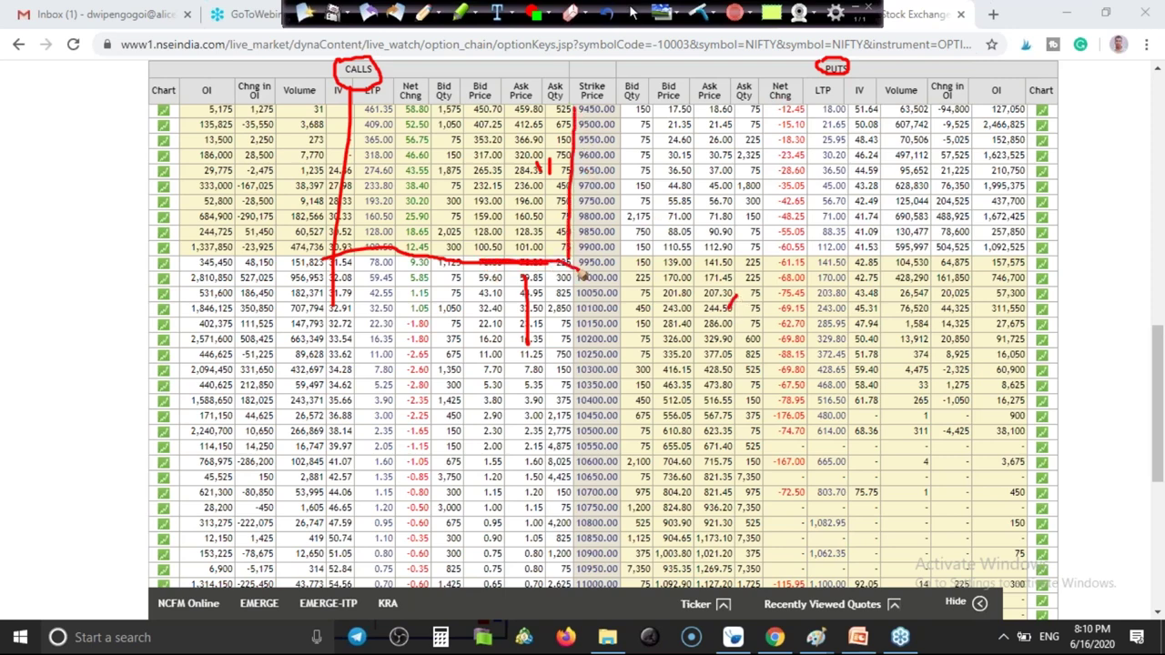
Clear the annotations and draw a straight red line under the 9900 row plus vertical lines on both sides of the Strike Price column.
click(696, 17)
mouse_move(1009, 262)
mouse_down()
mouse_move(824, 260)
mouse_move(675, 276)
mouse_up()
drag(576, 261, 165, 263)
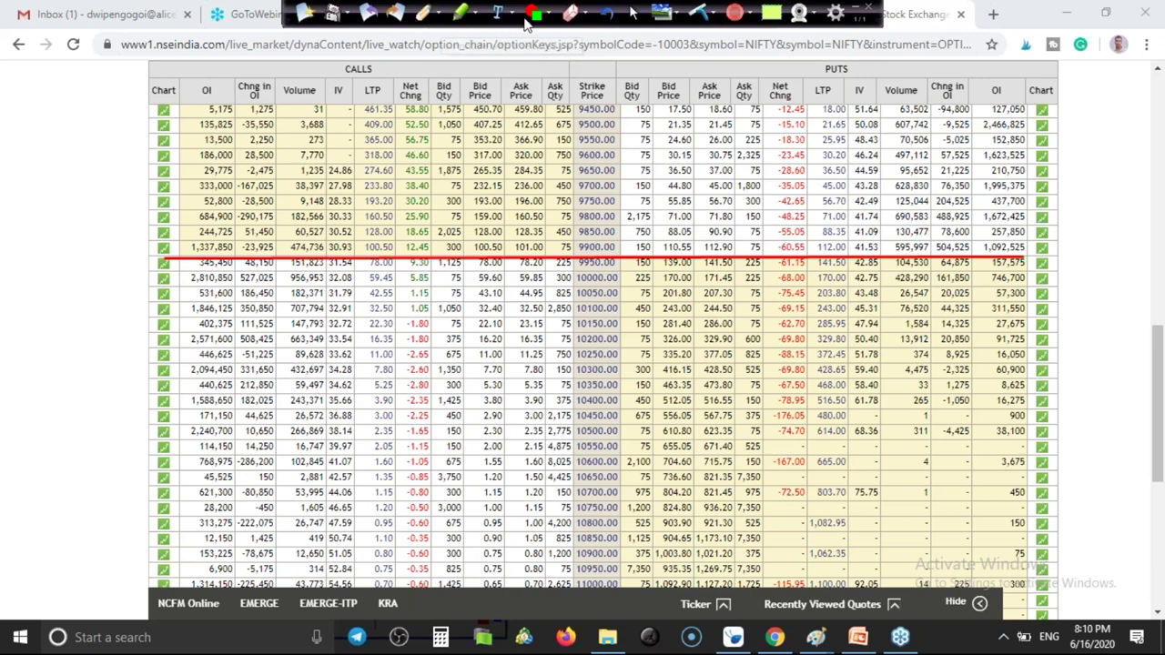
drag(623, 108, 624, 119)
drag(625, 186, 626, 564)
drag(573, 107, 573, 590)
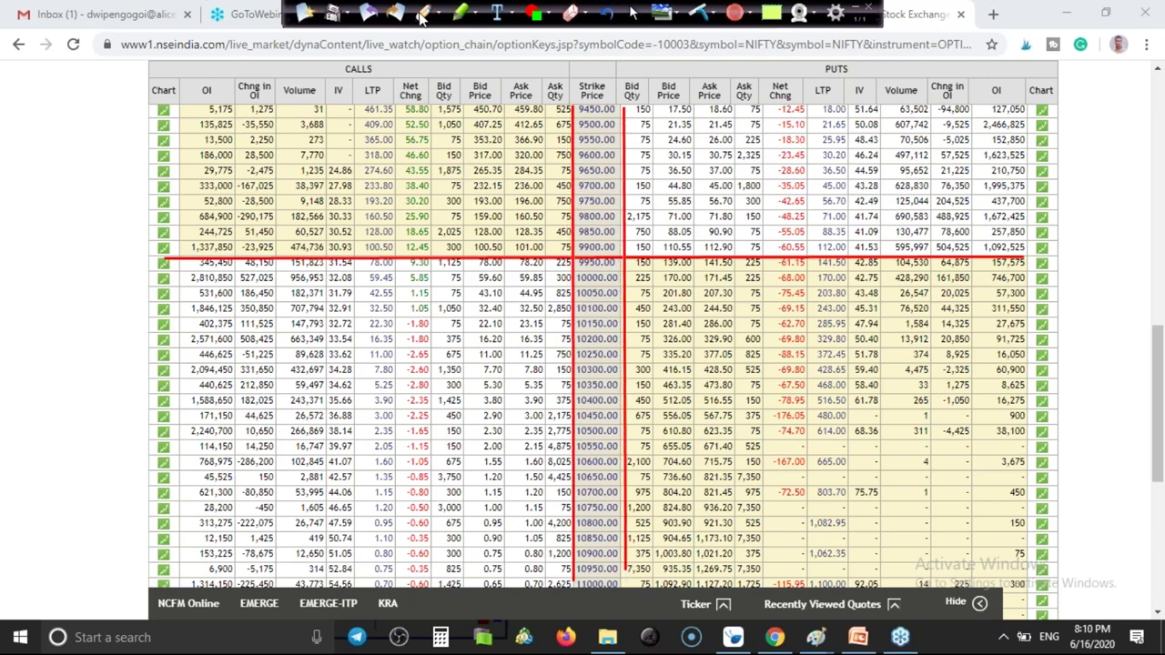
Mark the calls' Bid Qty, Bid Price and Strike Price headings with small red pen arrows and strokes above them.
click(422, 16)
mouse_move(450, 62)
mouse_down()
mouse_move(450, 81)
mouse_move(466, 85)
mouse_up()
drag(480, 65, 479, 80)
drag(588, 62, 593, 85)
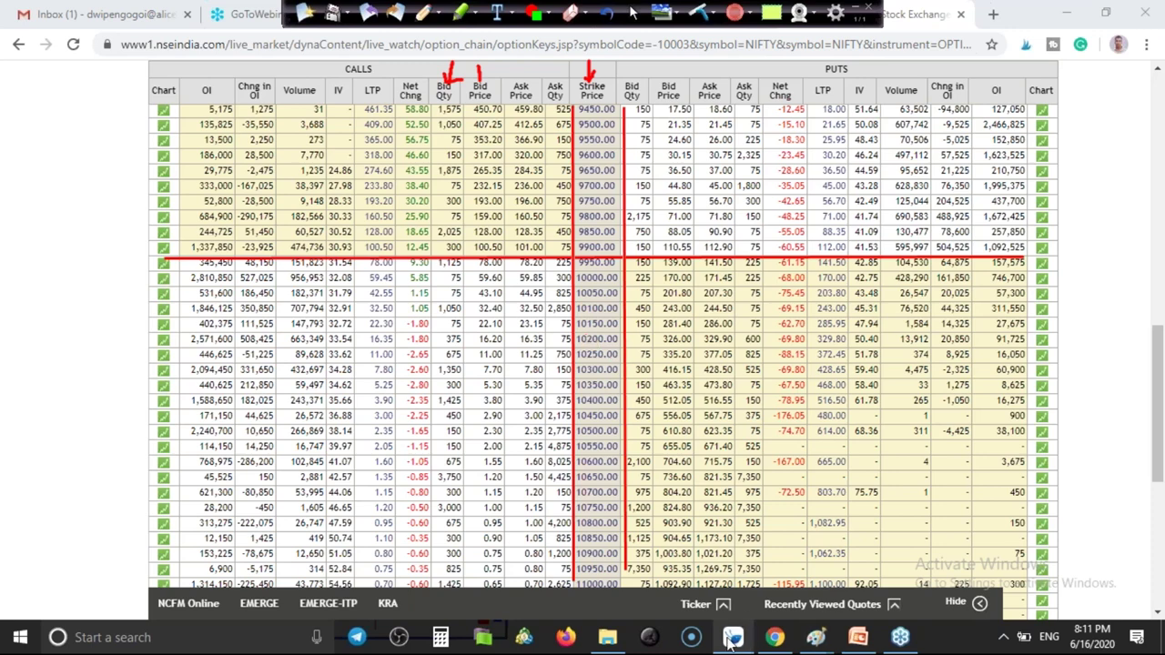
Switch to MetaTrader, examine the NIFTY H1 chart with the crosshair, and return to the option chain in Chrome.
mouse_move(728, 641)
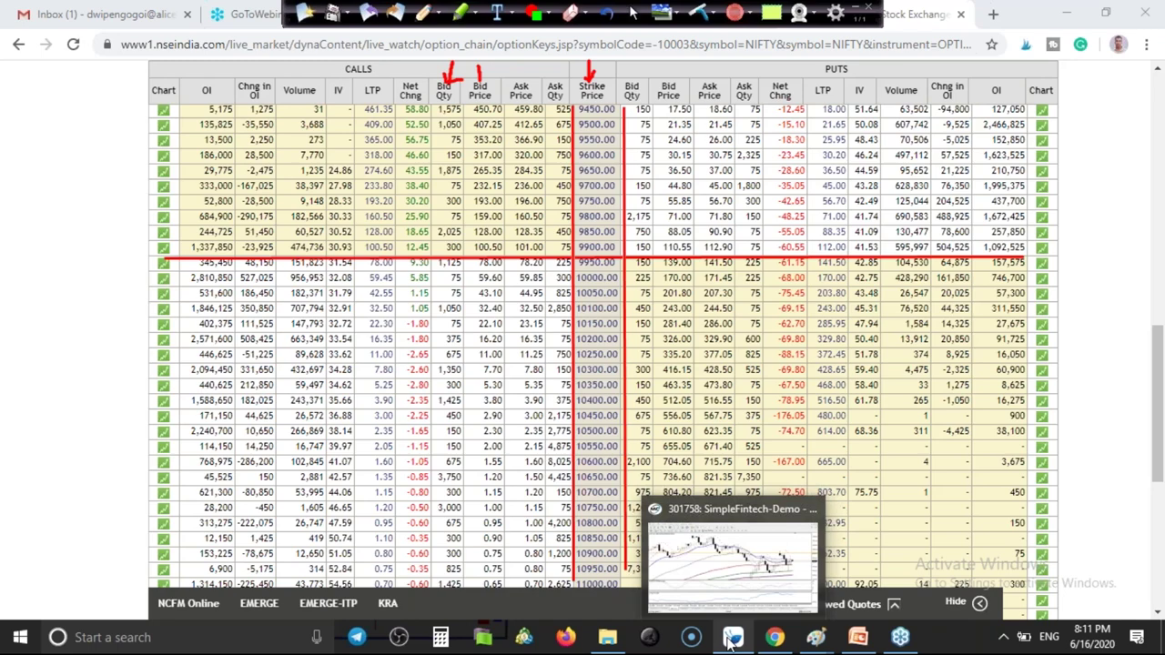
click(728, 641)
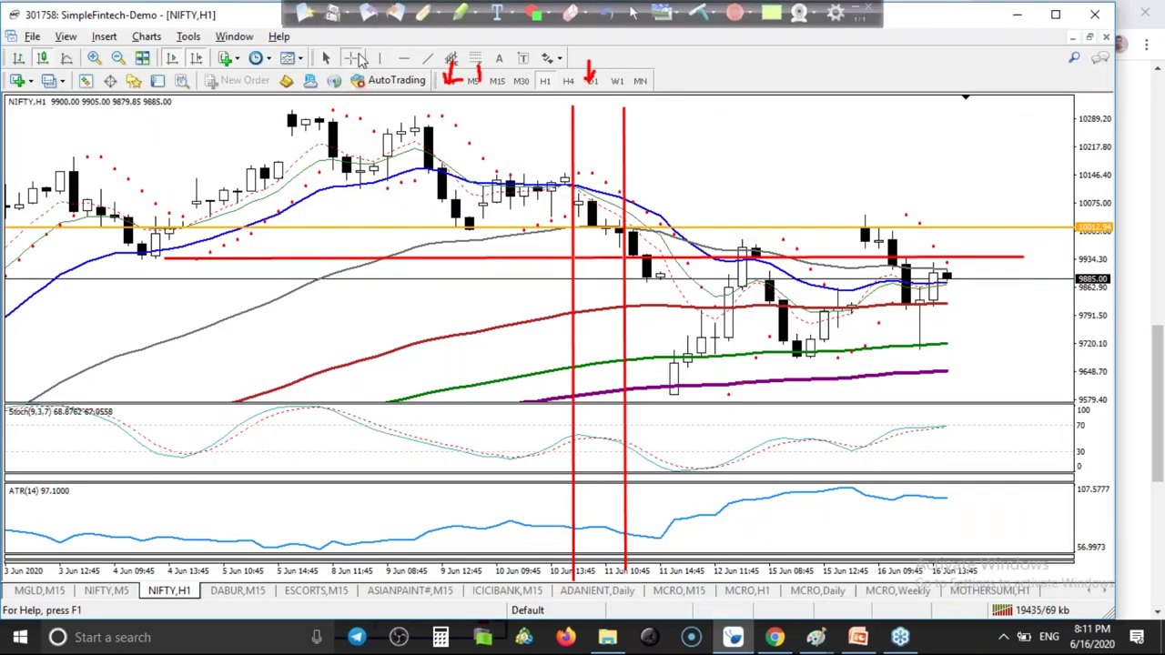
click(357, 58)
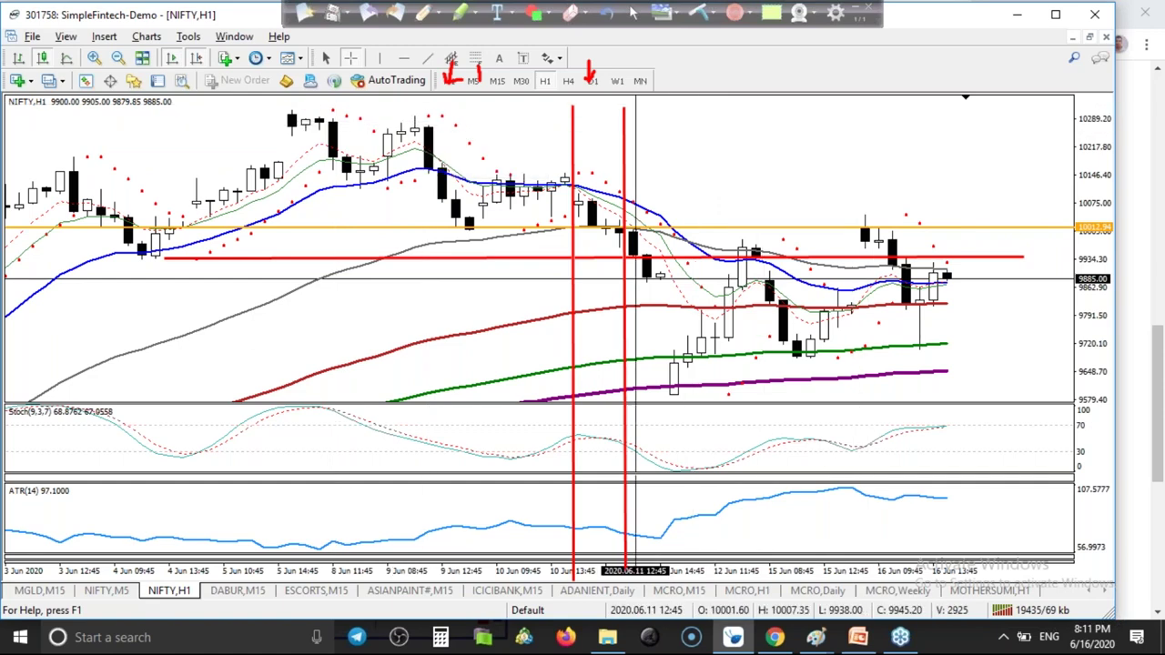
mouse_move(775, 640)
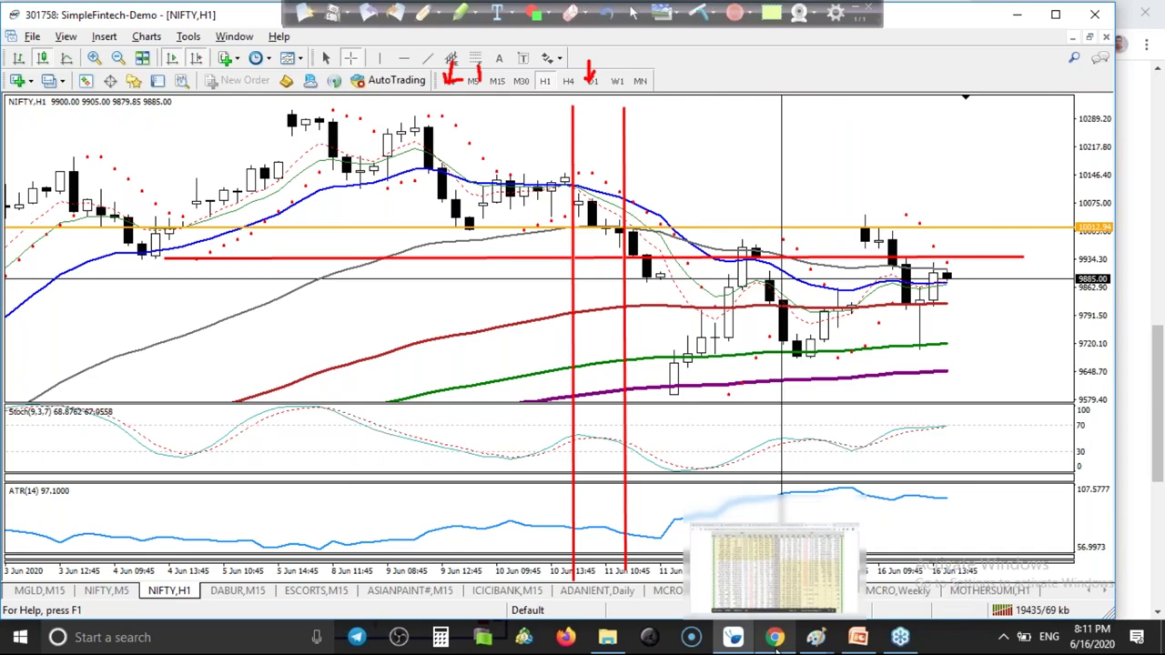
click(775, 640)
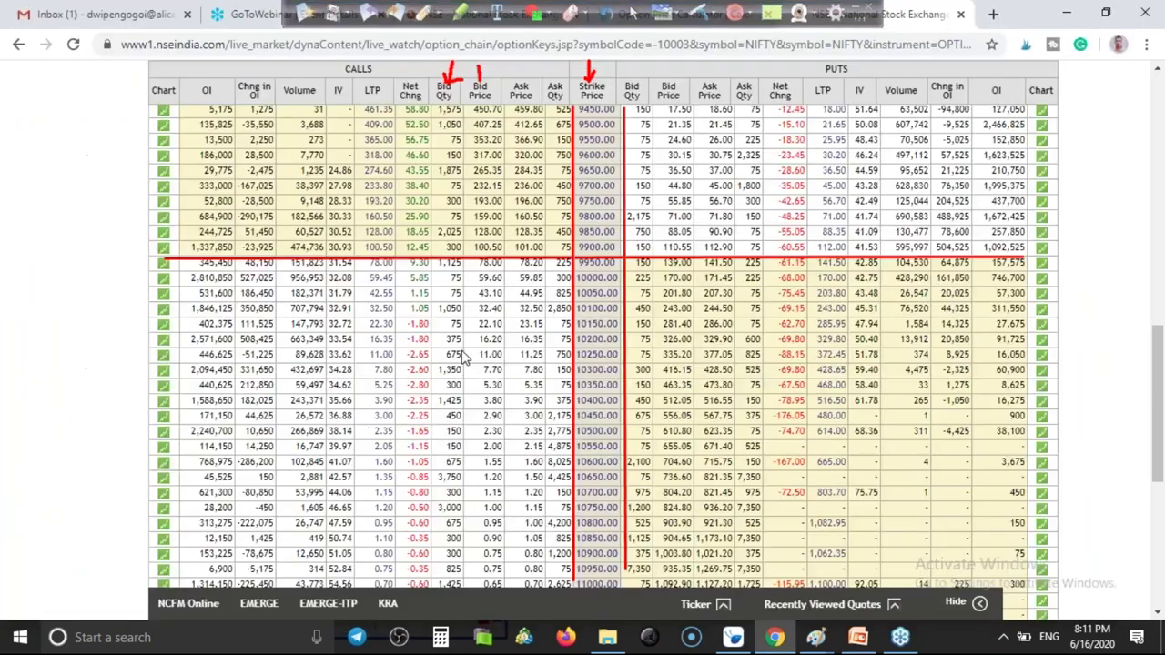
Underline the calls side of the 10200 row, circle its LTP value, and draw a long downward arrow along the puts' LTP column.
mouse_move(605, 346)
mouse_down()
mouse_move(393, 355)
mouse_move(369, 350)
mouse_move(363, 333)
mouse_move(400, 337)
mouse_move(373, 353)
mouse_up()
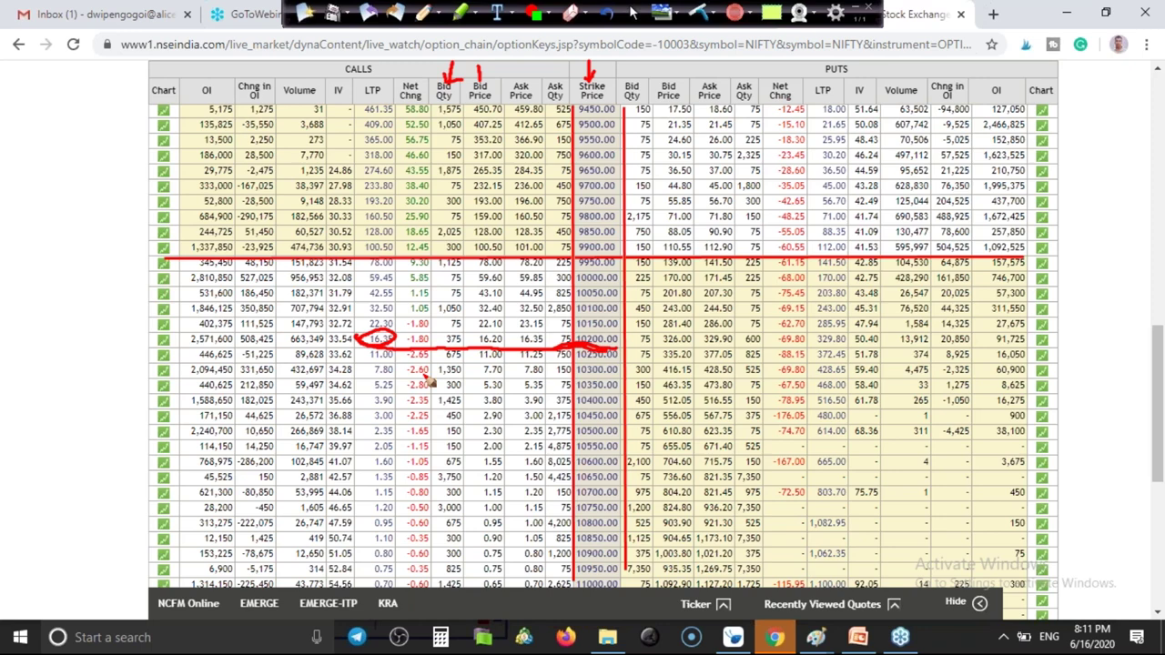
mouse_move(369, 349)
mouse_down()
mouse_move(370, 321)
mouse_move(403, 330)
mouse_move(380, 337)
mouse_up()
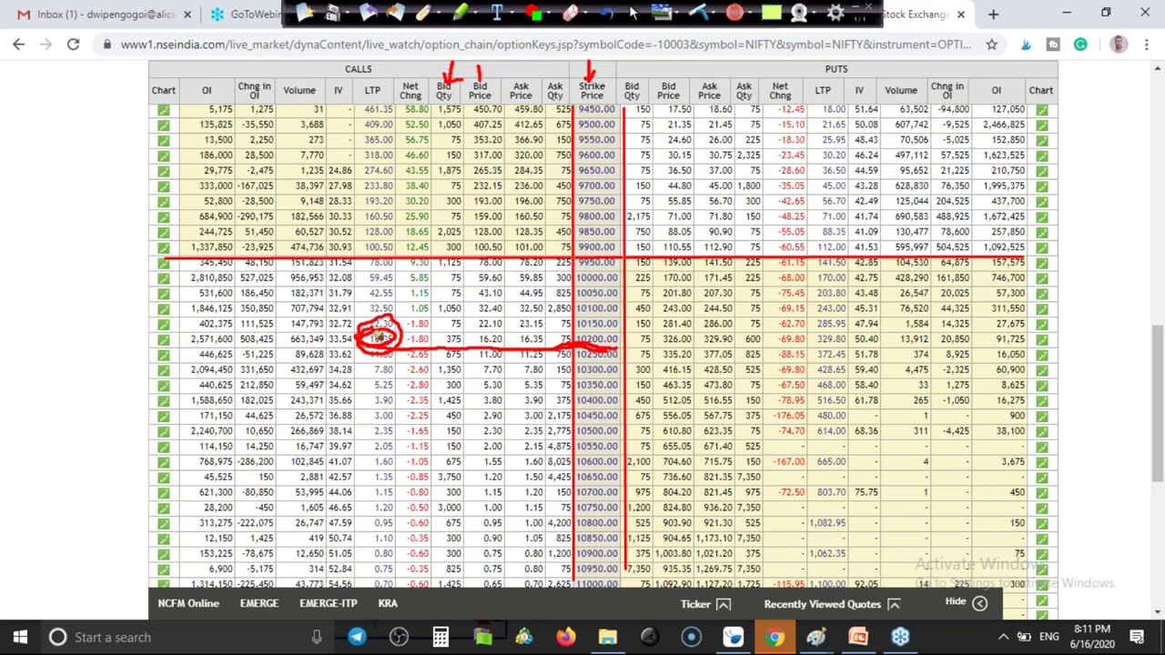
drag(839, 138, 834, 417)
drag(810, 366, 859, 373)
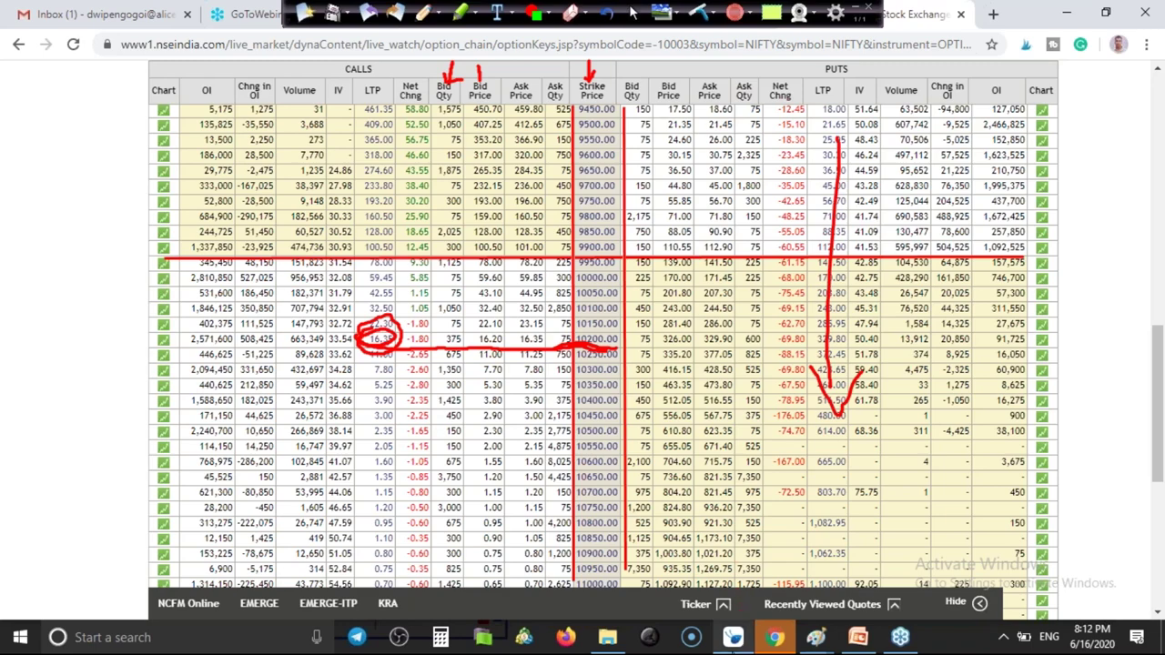
Switch to MetaTrader's NIFTY H1 chart, draw a falling line with horizontal target marks after the last candle, and circle the 9720.10 price level.
click(733, 640)
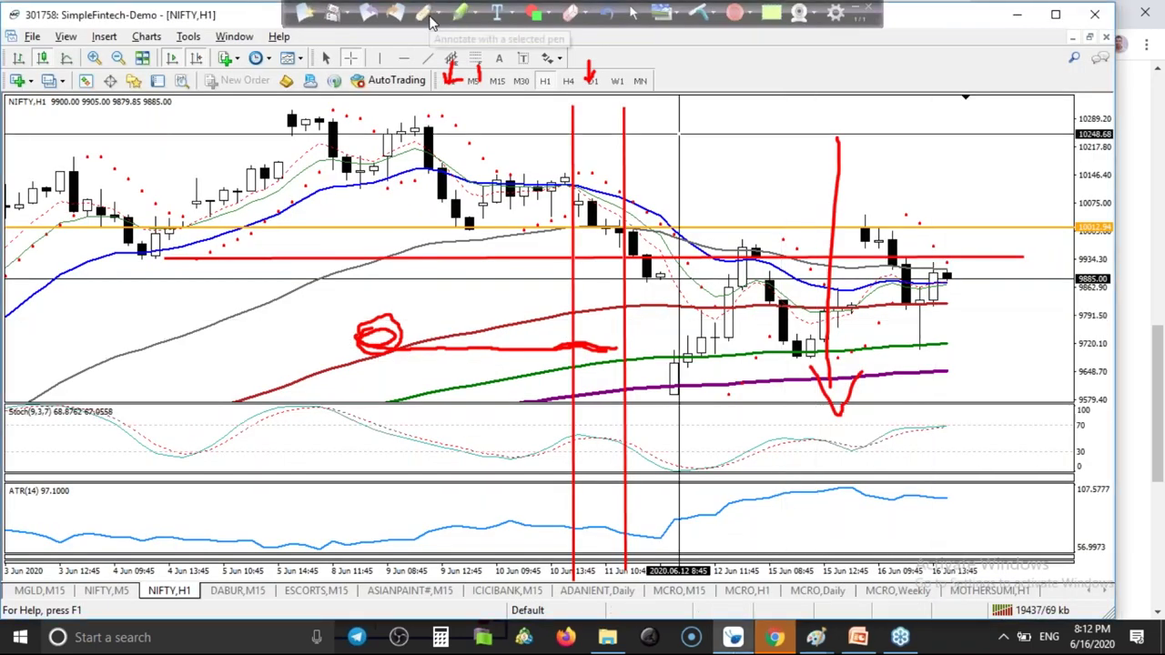
key(ctrl+shift+p)
drag(948, 264, 1006, 444)
drag(949, 420, 1021, 412)
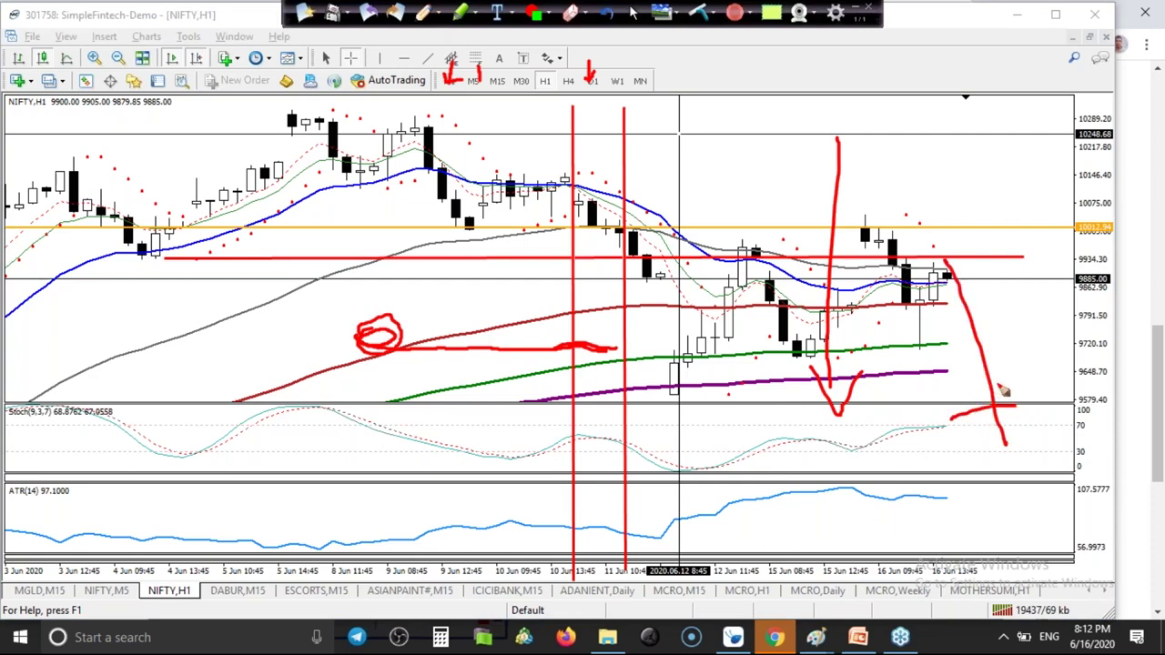
mouse_move(930, 346)
mouse_down()
mouse_move(965, 345)
mouse_move(956, 351)
mouse_up()
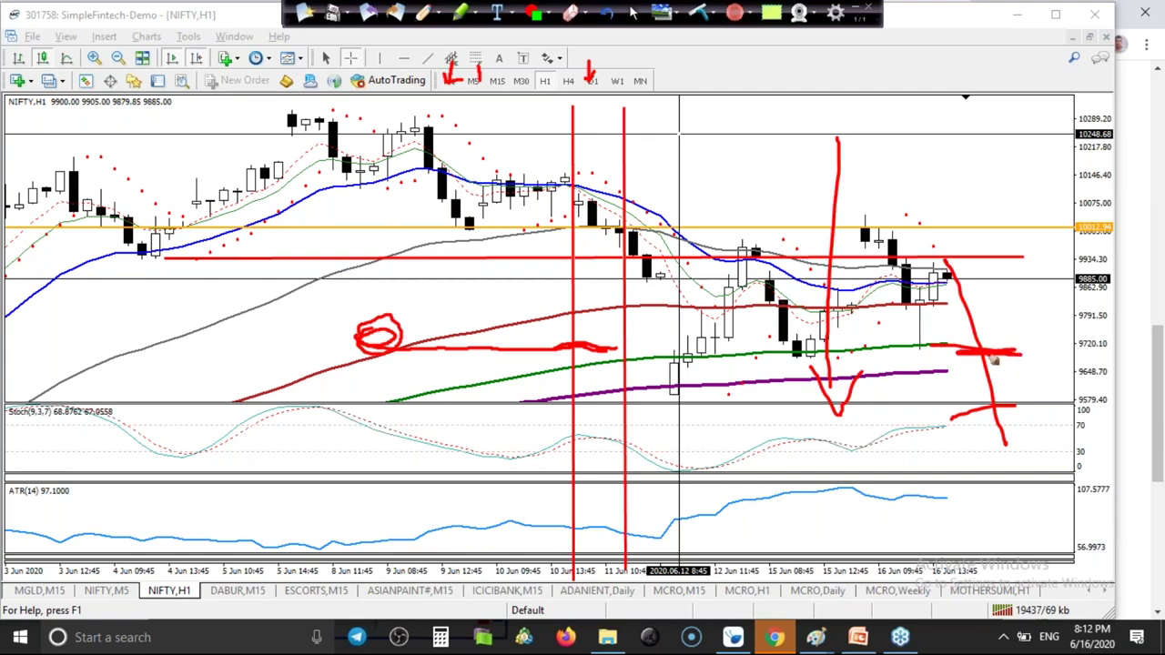
mouse_move(1067, 342)
mouse_down()
mouse_move(1112, 328)
mouse_move(1092, 371)
mouse_move(1060, 338)
mouse_up()
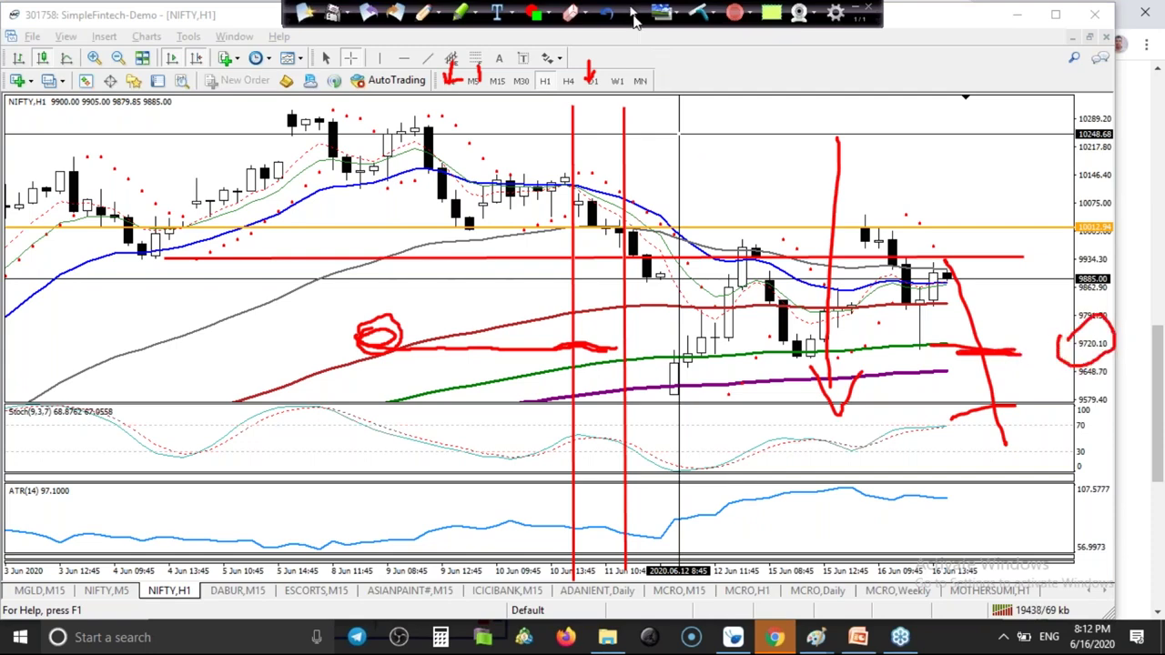
Return to the option chain in Chrome, circle the 9700 strike, underline its puts side, and circle the puts' LTP value.
click(634, 12)
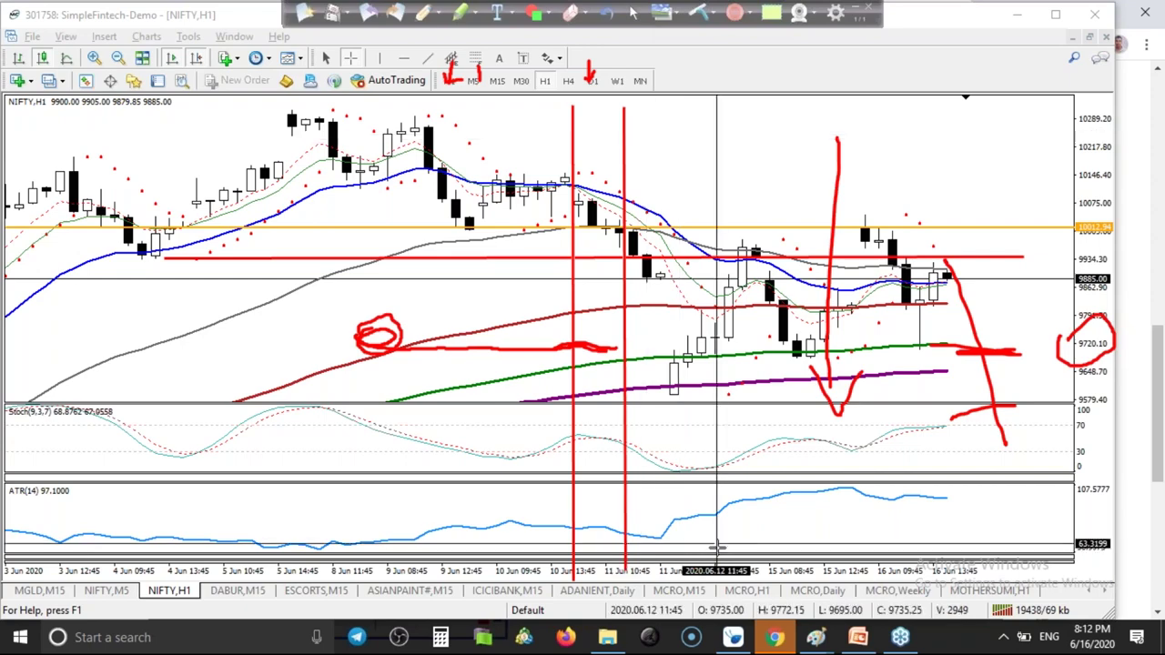
click(775, 642)
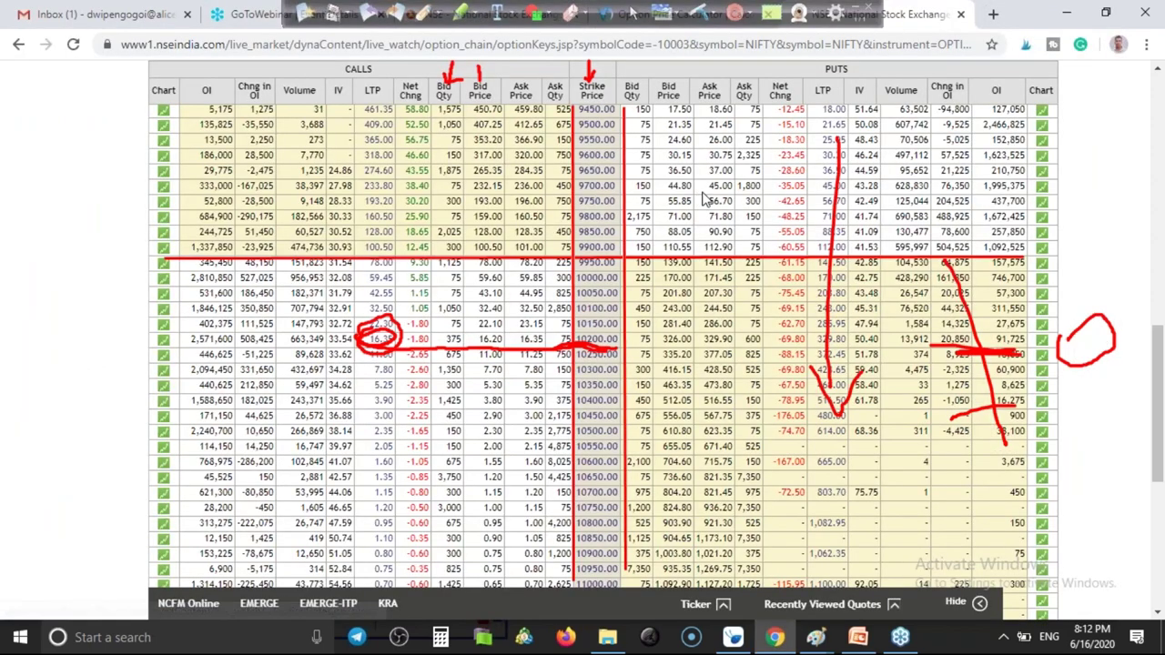
click(421, 20)
mouse_move(631, 187)
mouse_down()
mouse_move(575, 192)
mouse_move(834, 202)
mouse_move(855, 190)
mouse_move(819, 186)
mouse_up()
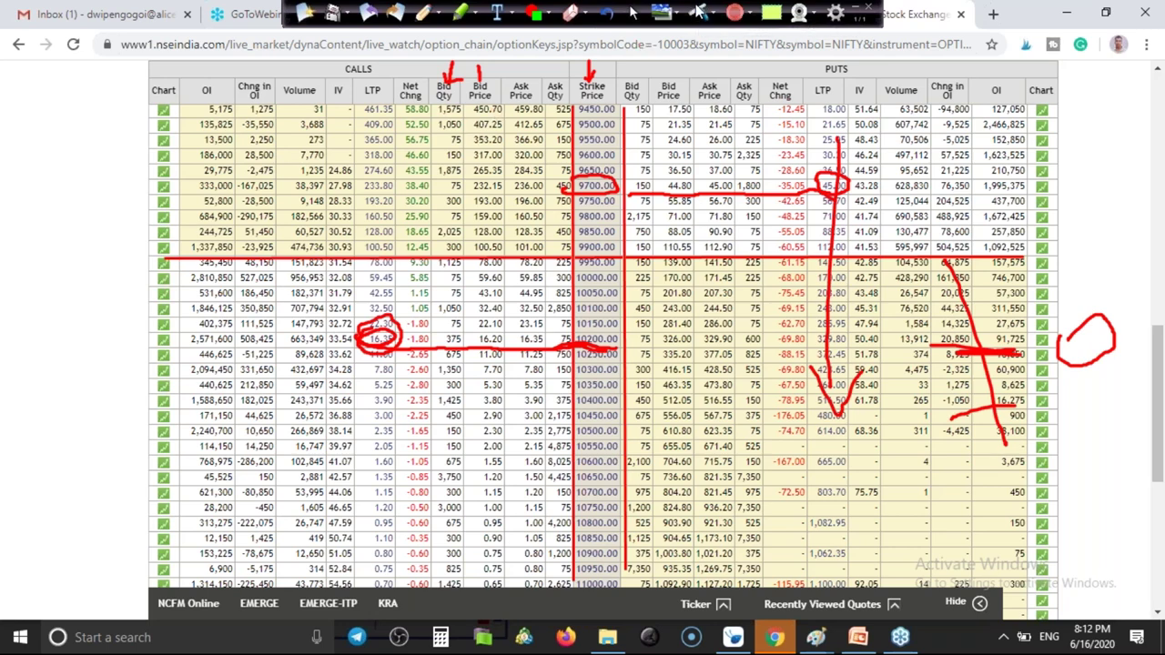
Clear all pen marks and display the Black-Scholes Option Price Calculator page with its inputs and results.
click(698, 13)
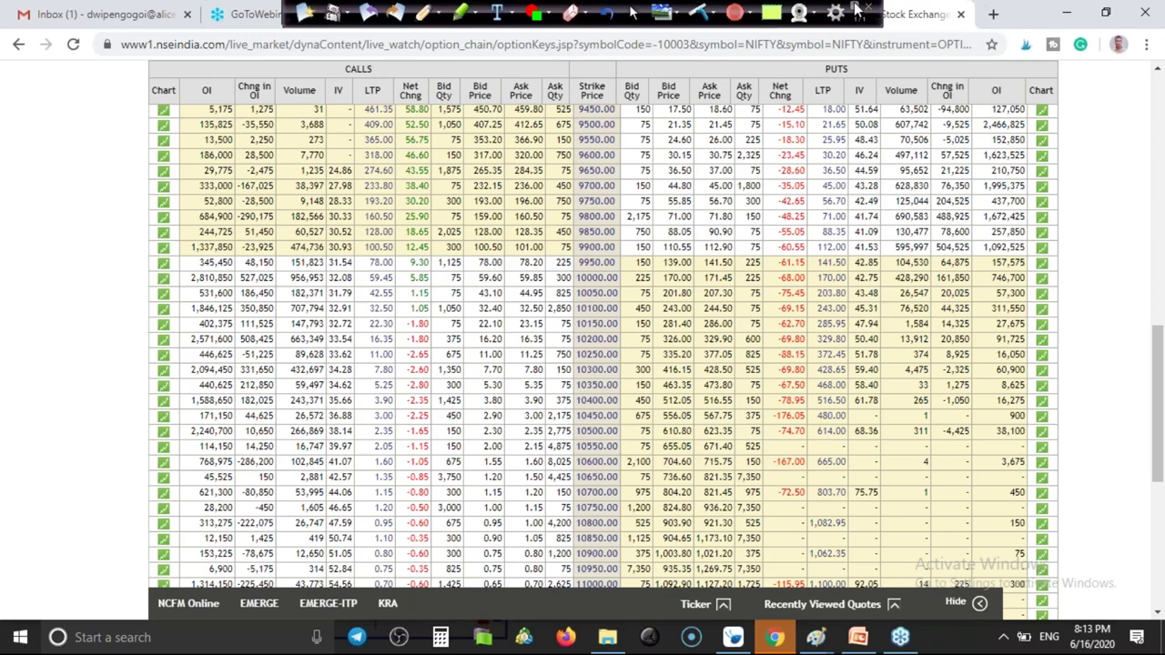
click(992, 15)
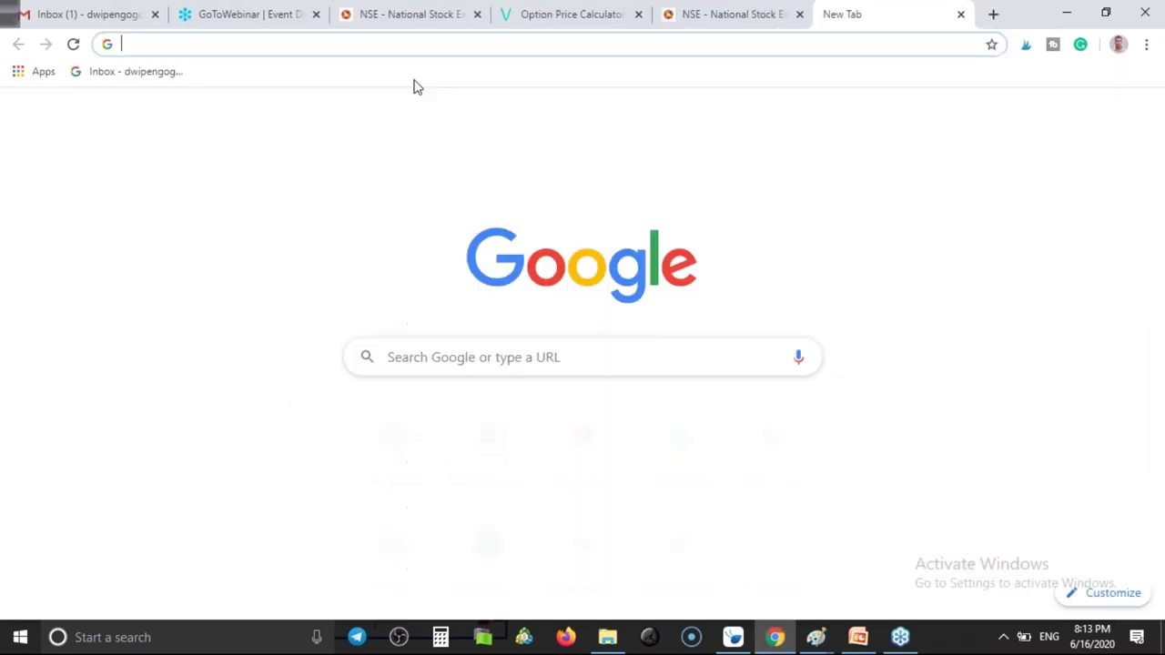
click(543, 20)
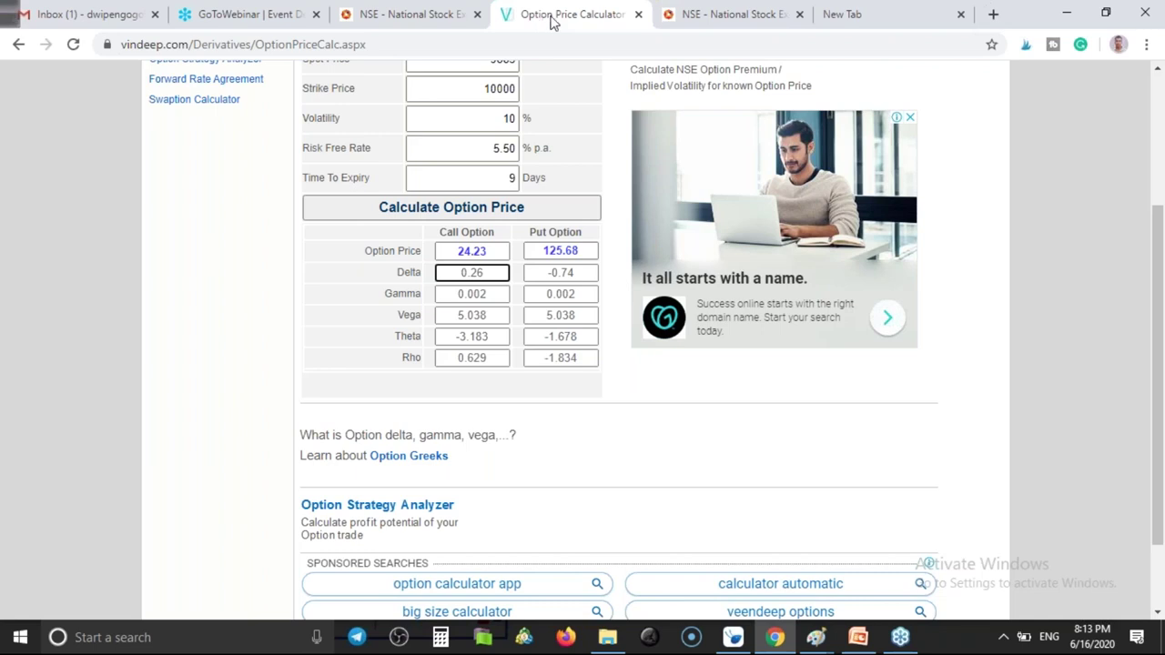
click(995, 177)
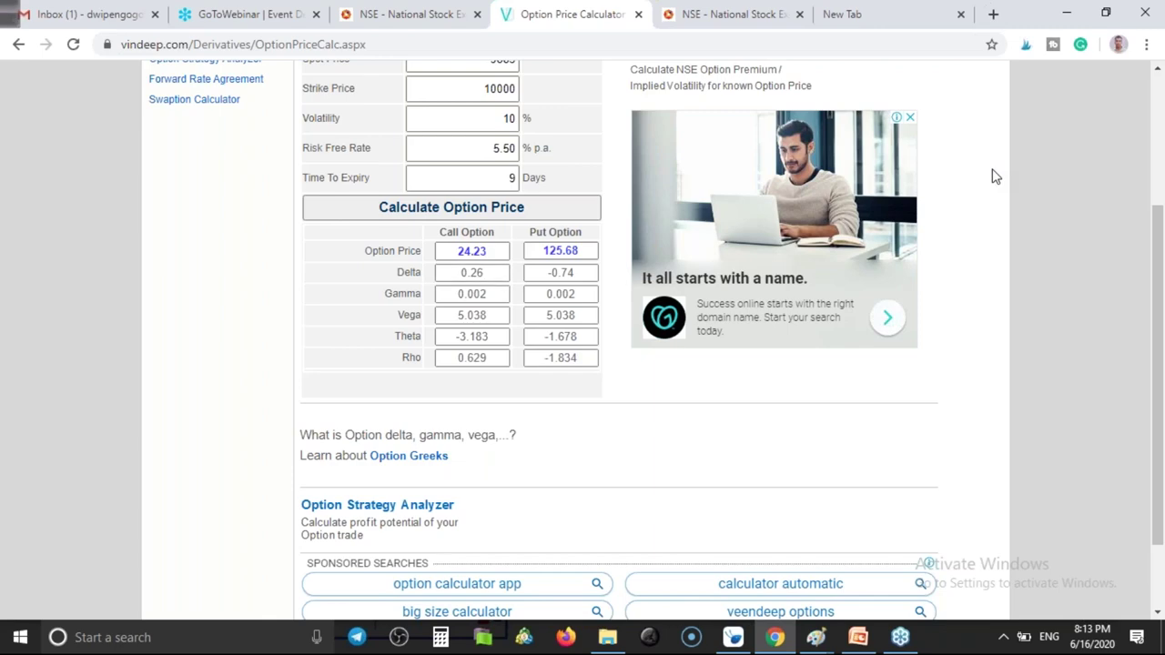
scroll(995, 176, up, 2)
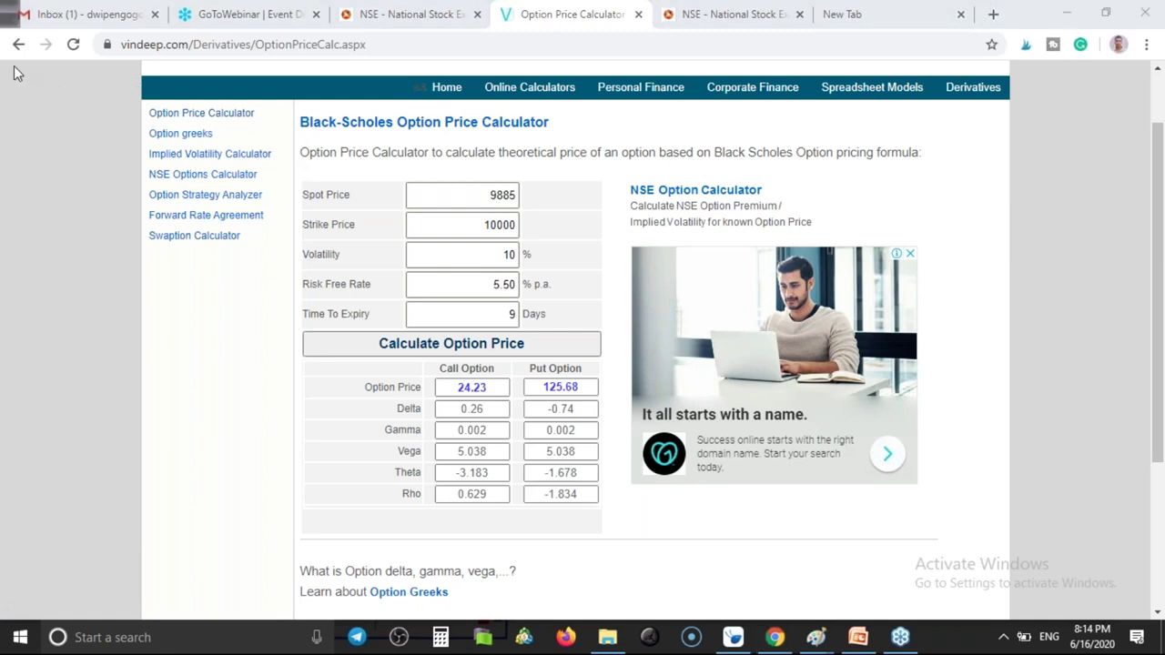
In the NIFTY option chain, underline the calls side of the 10000, 10200, 10500 and 10300 rows with the red pen.
click(706, 22)
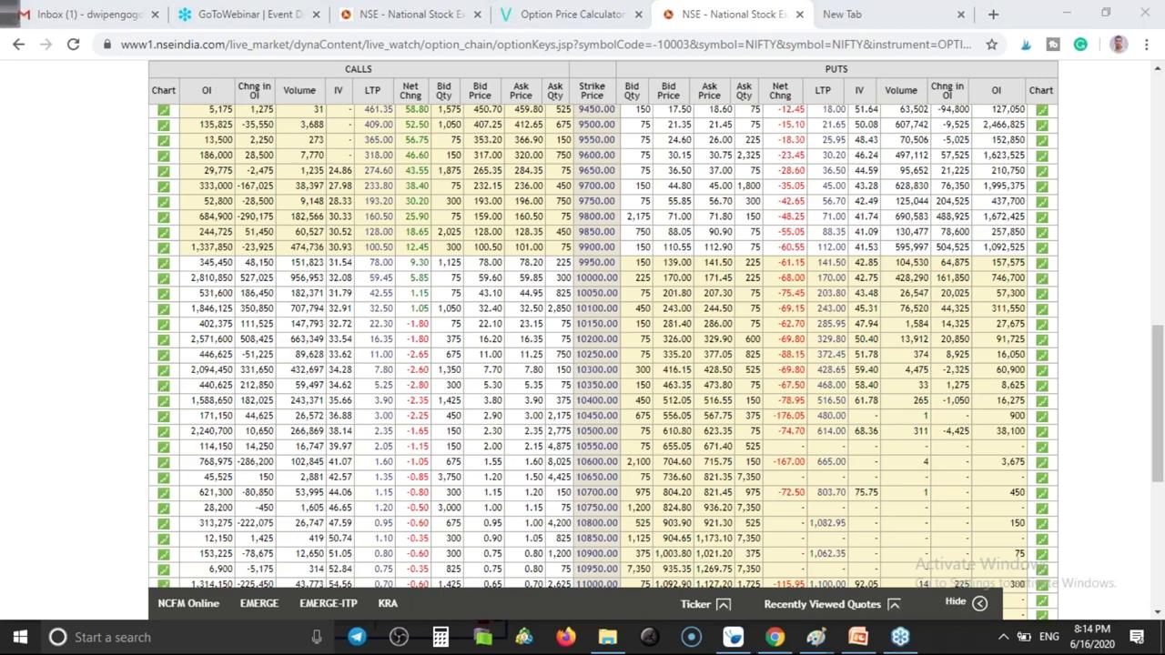
drag(1159, 465, 1158, 432)
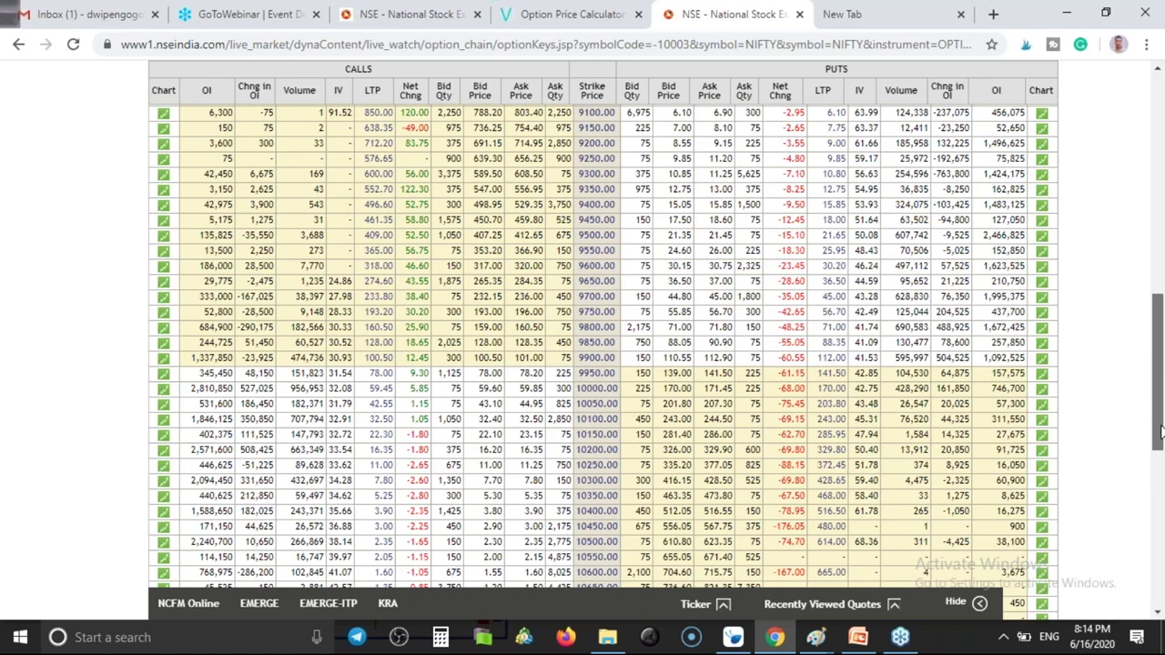
drag(1161, 429, 1160, 435)
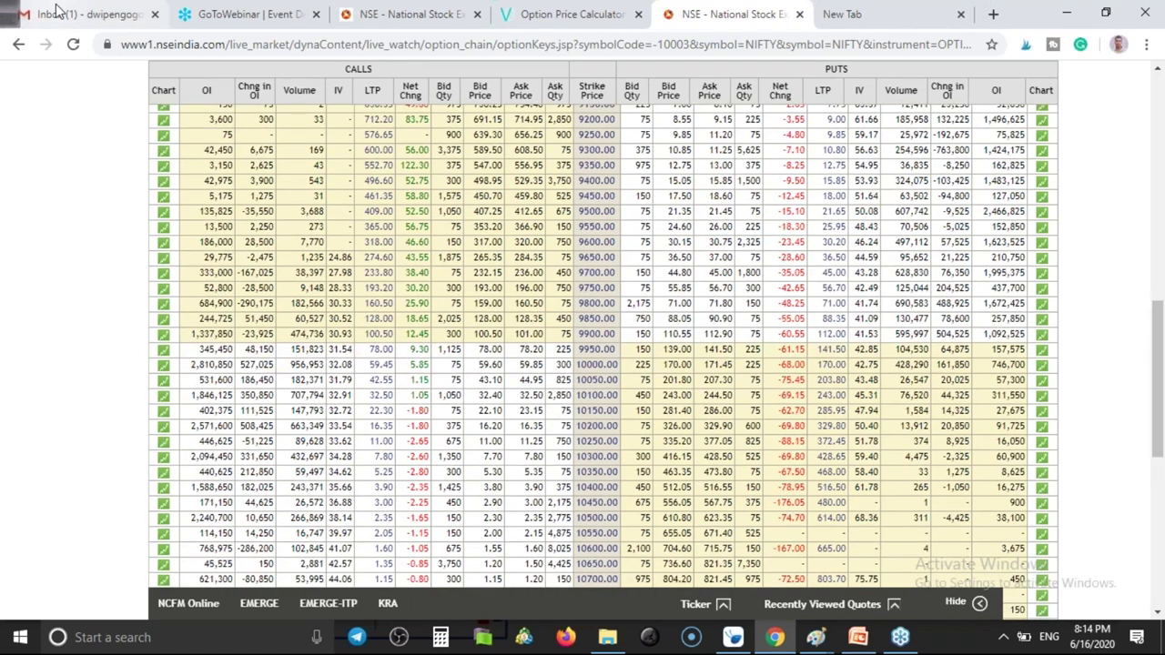
key(ctrl+shift+p)
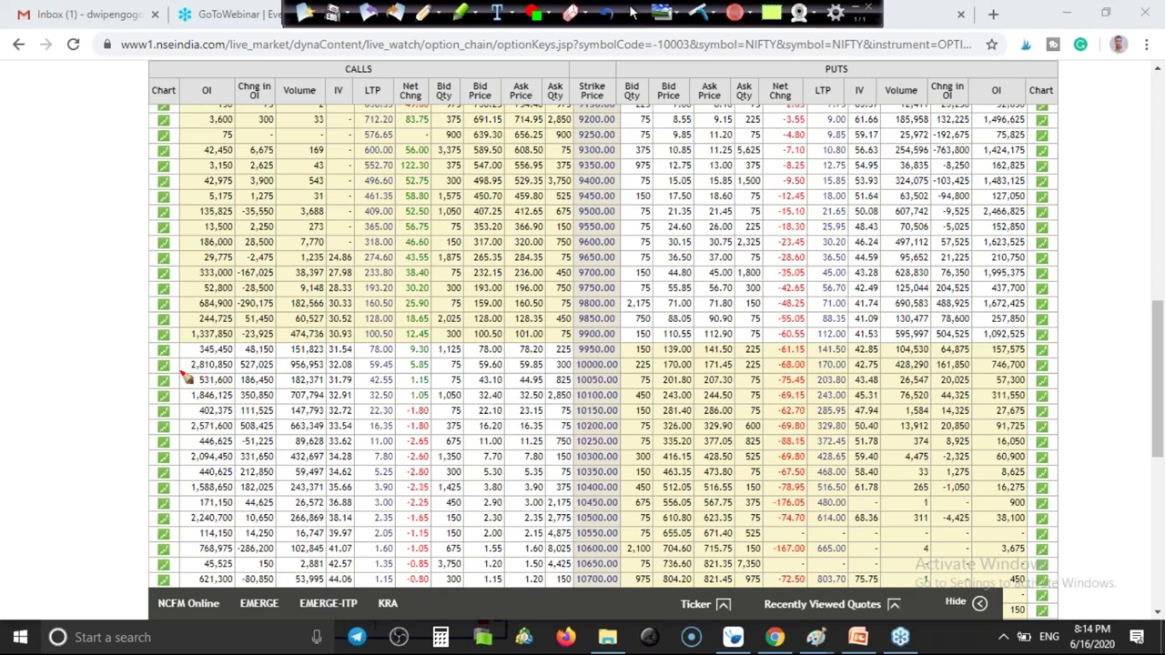
mouse_move(185, 364)
mouse_down()
mouse_move(183, 374)
mouse_move(233, 386)
mouse_up()
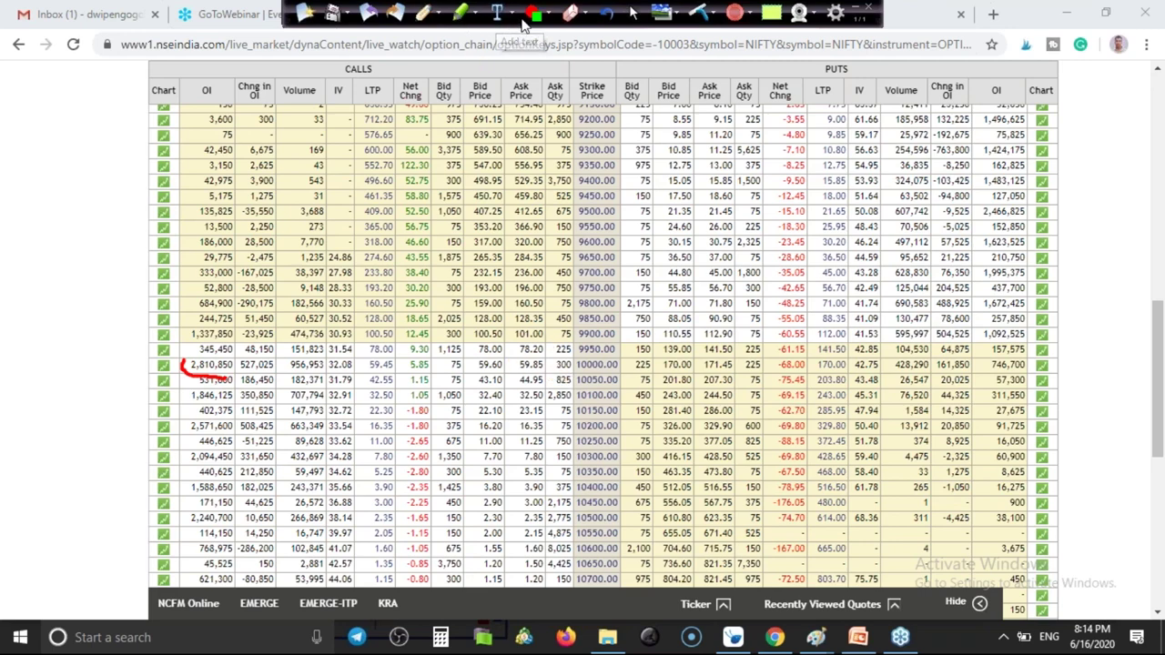
drag(186, 368, 619, 366)
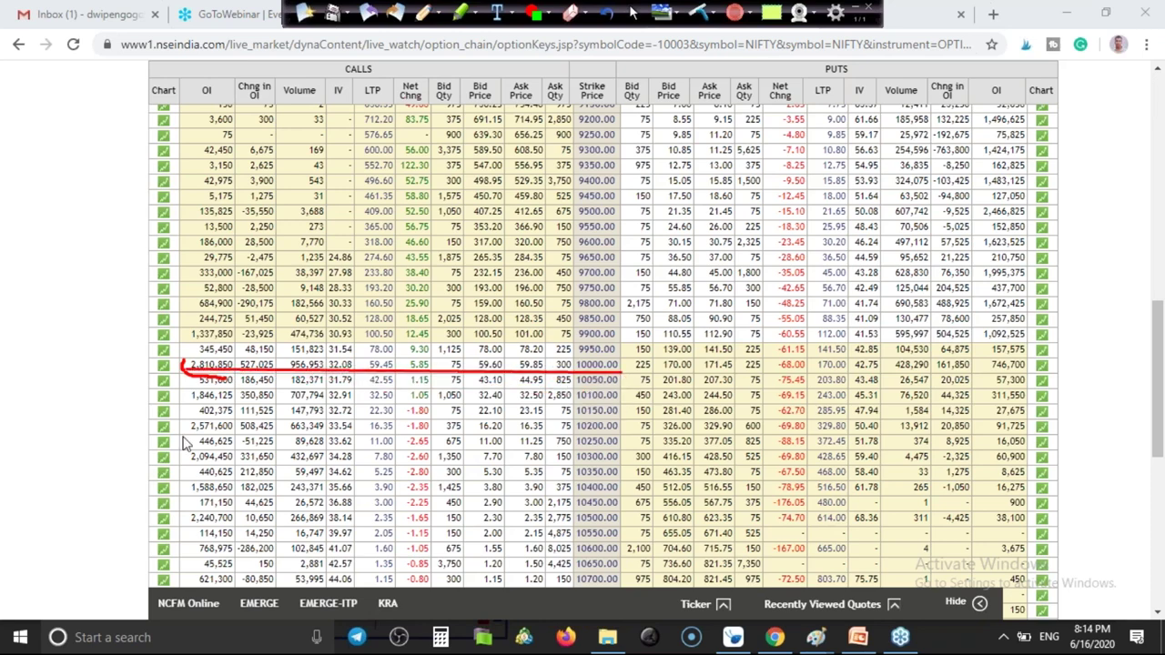
drag(186, 428, 611, 433)
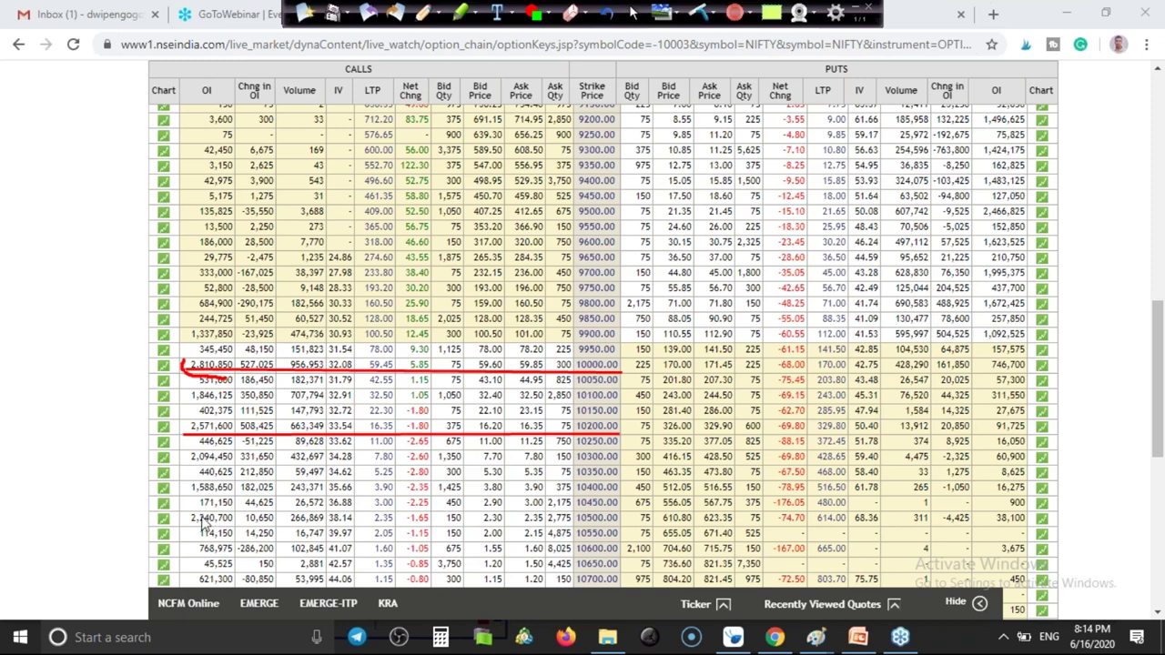
drag(182, 525, 622, 527)
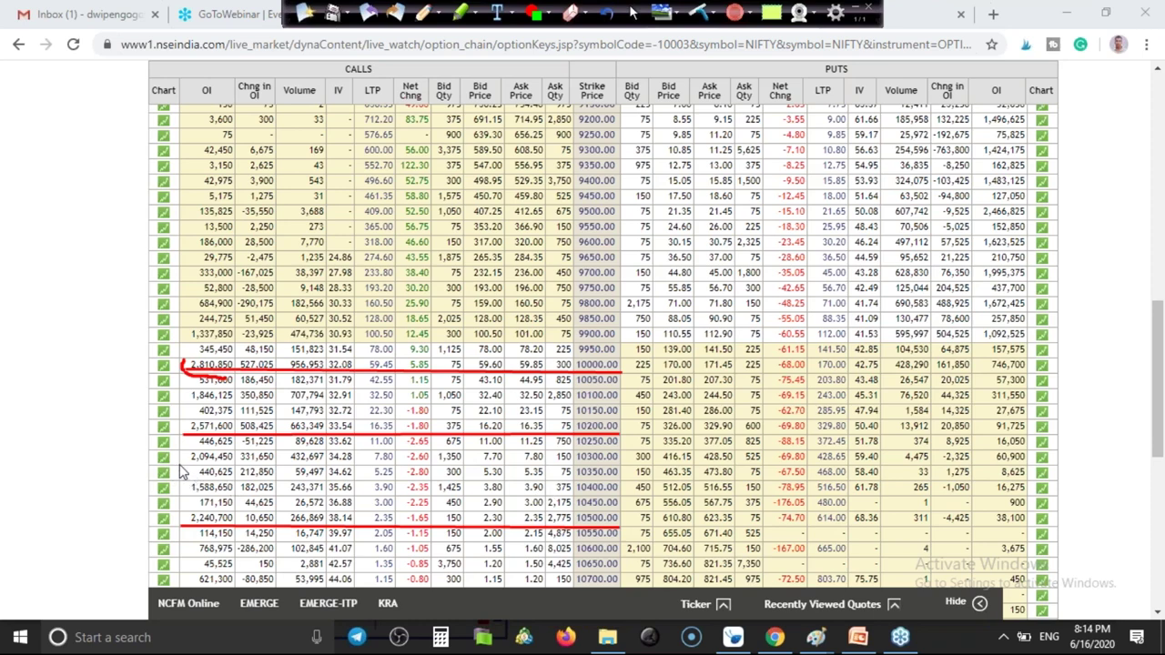
drag(180, 471, 590, 487)
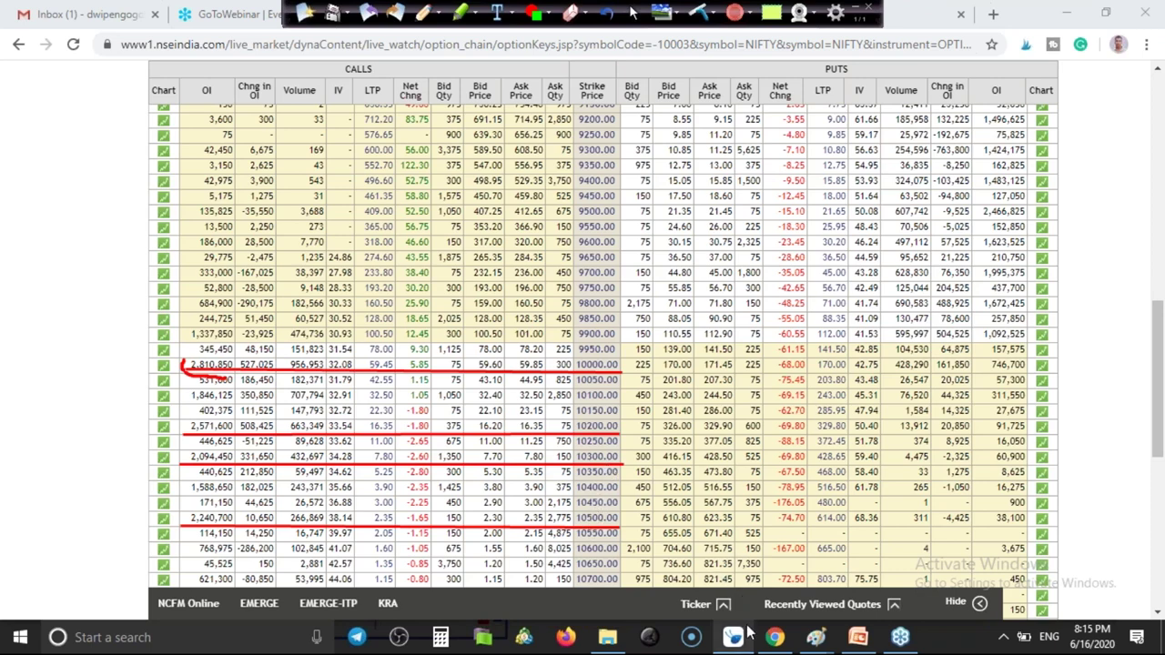
Switch MetaTrader's NIFTY chart to H4, draw an arrow where the tall candle meets the 200 moving average, and underline the red average's end.
mouse_move(745, 642)
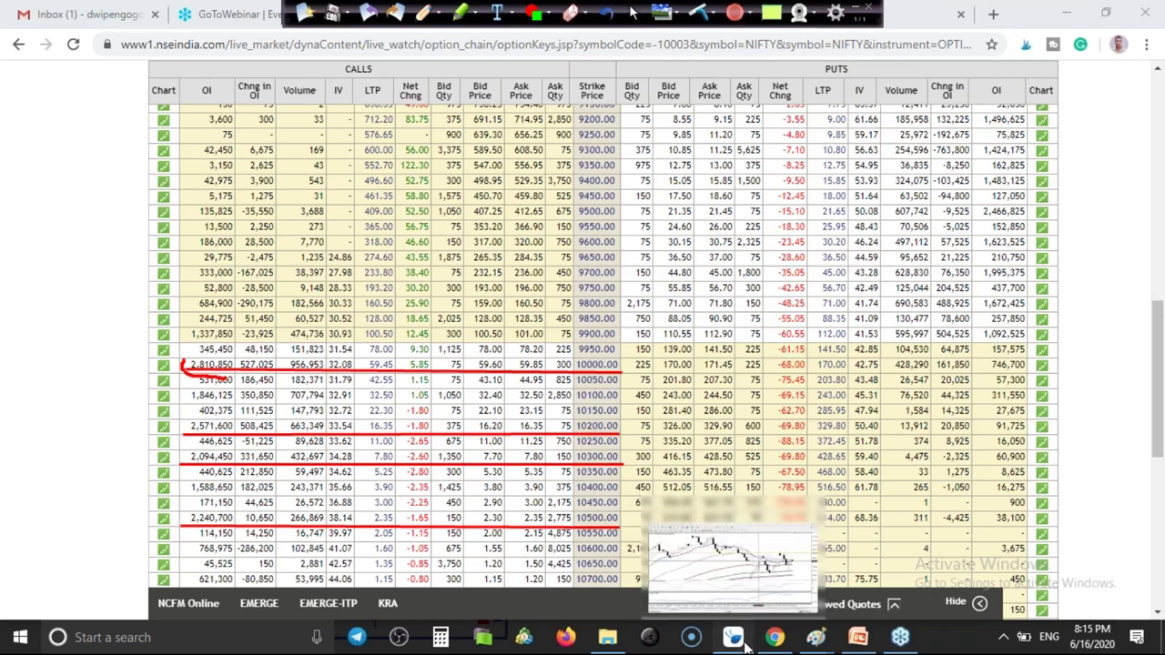
click(744, 642)
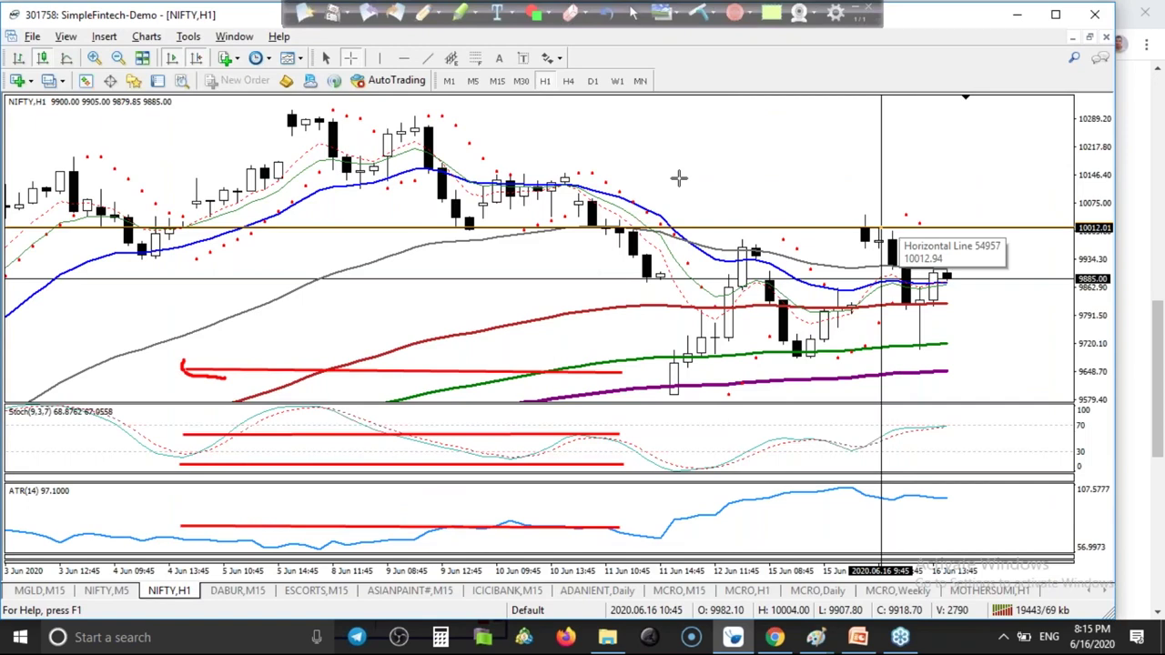
click(568, 82)
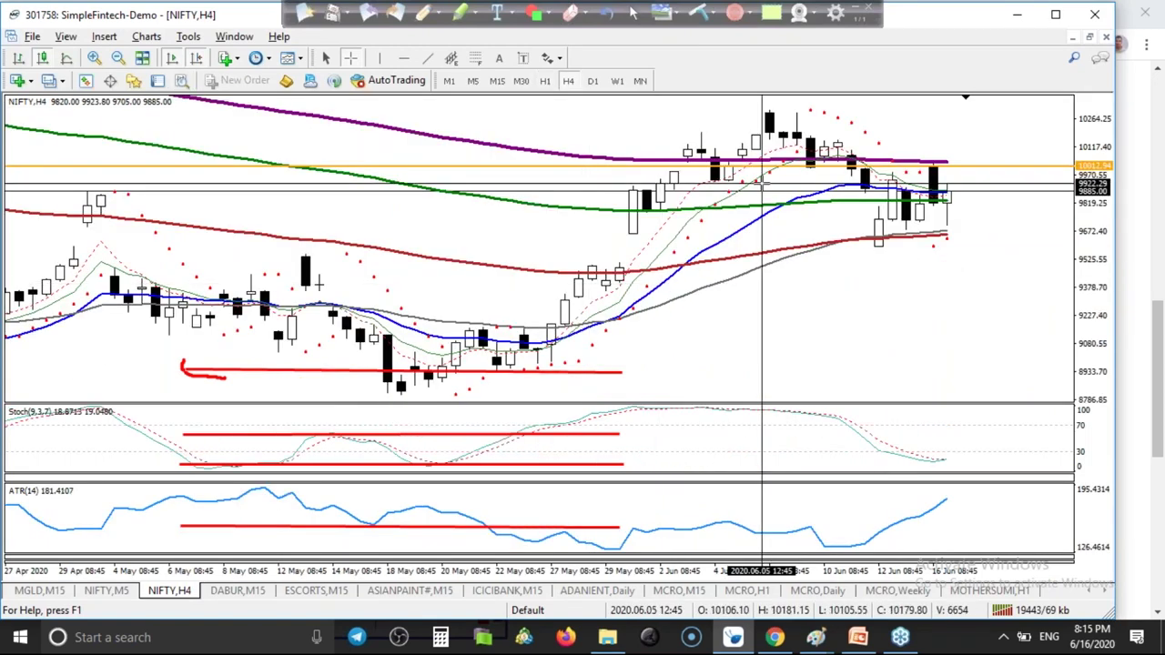
mouse_move(941, 162)
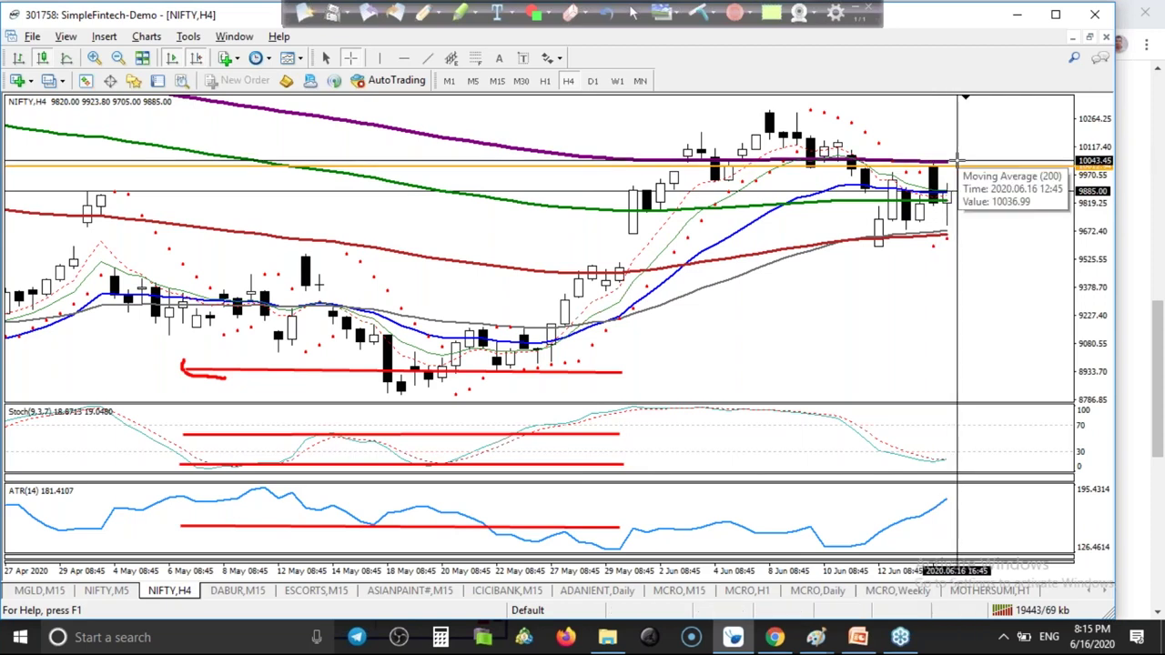
drag(921, 135, 946, 162)
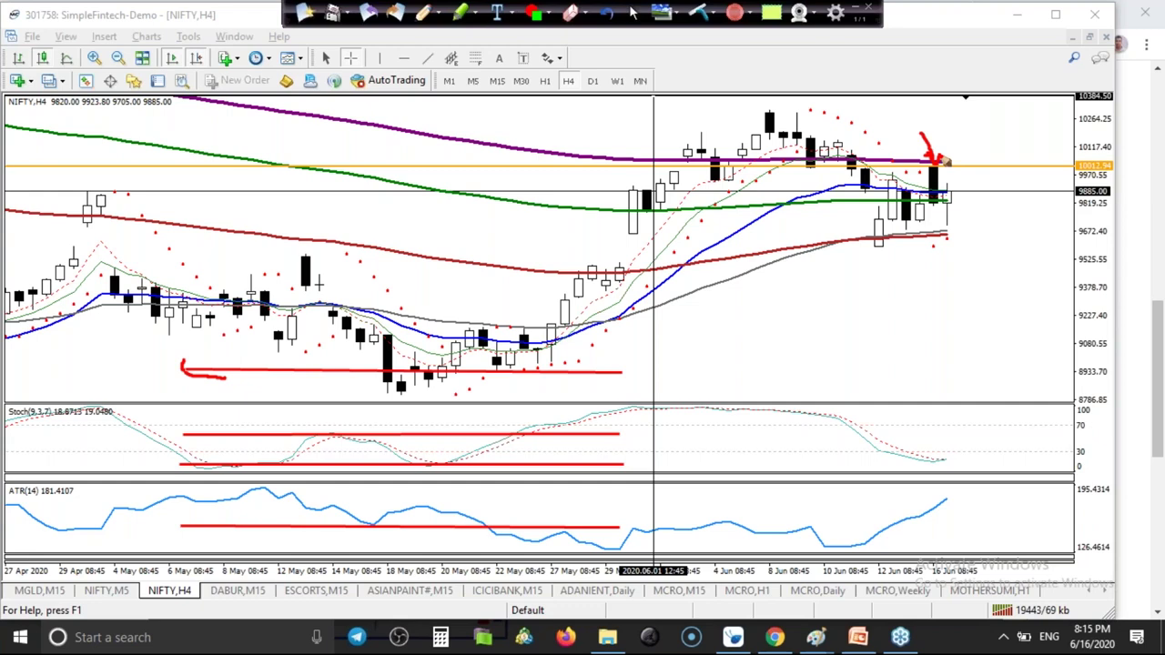
drag(914, 234, 947, 243)
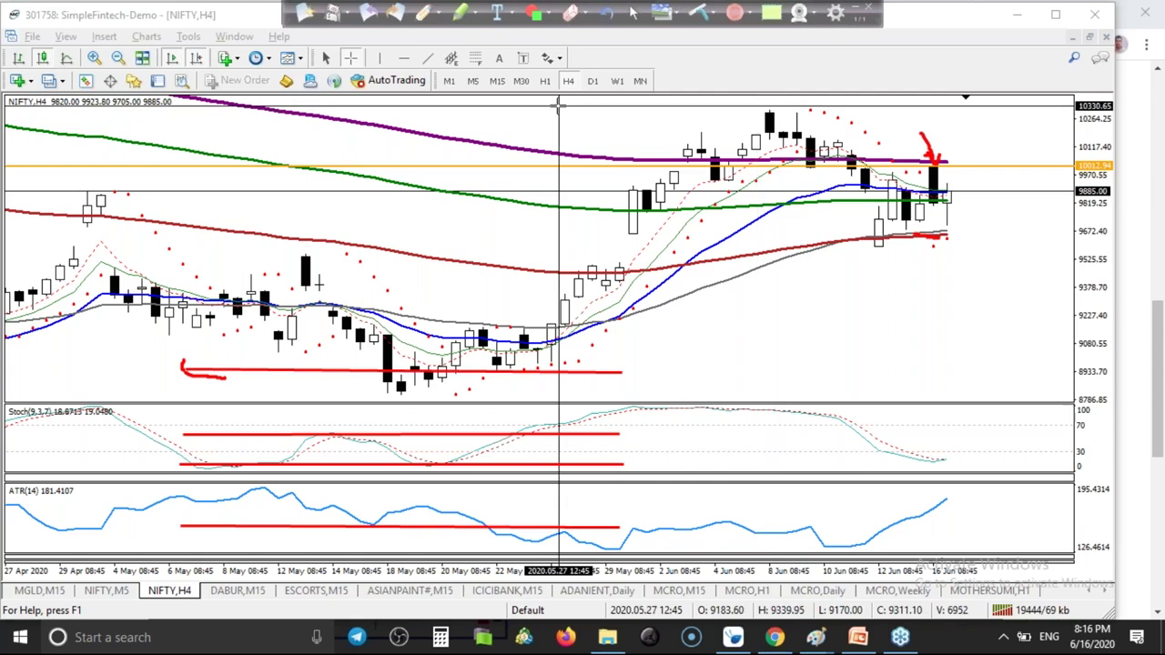
Add a horizontal line at 10308.42 along the June highs of the NIFTY H4 chart and clear all pen marks.
click(400, 61)
click(1038, 110)
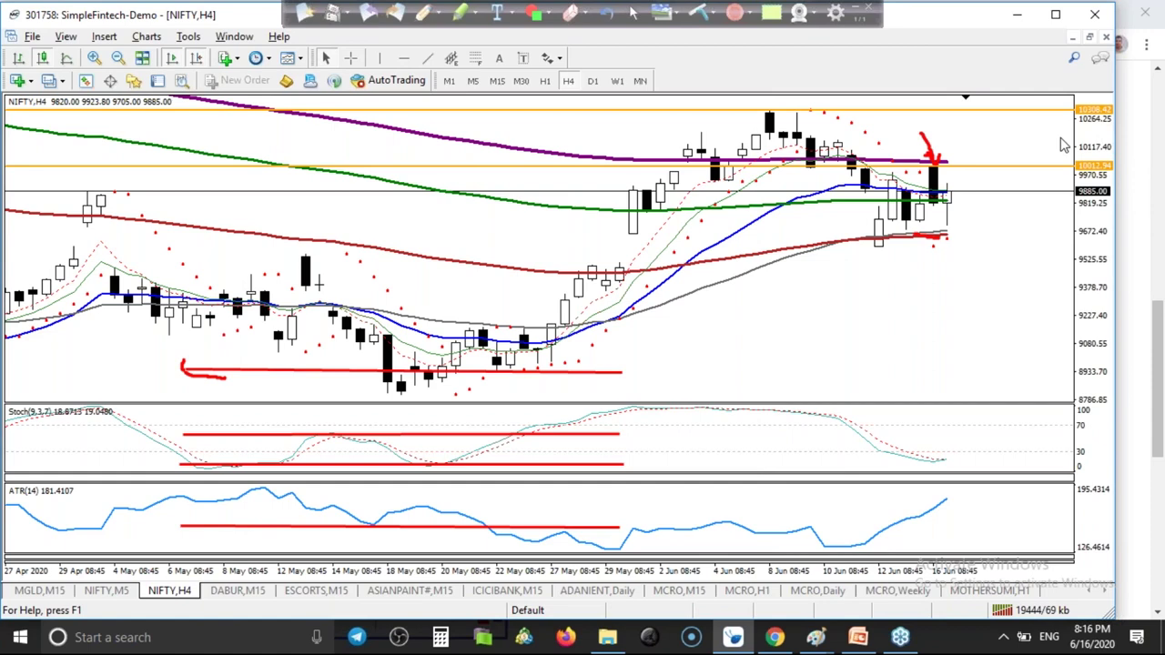
key(super+plus)
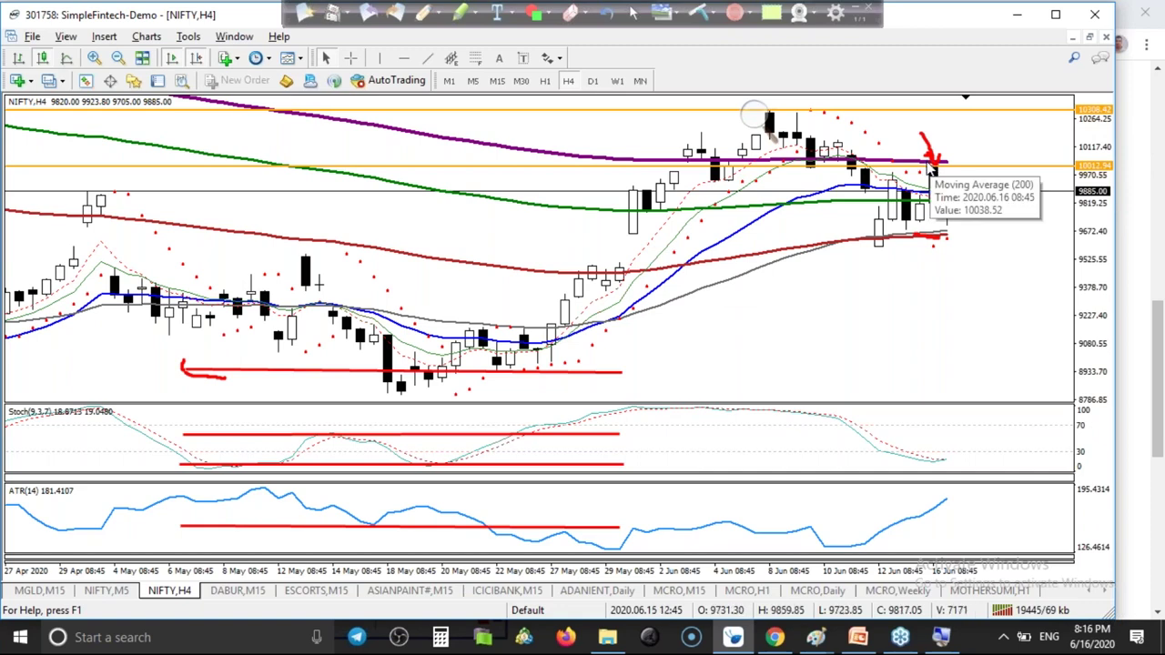
mouse_move(930, 176)
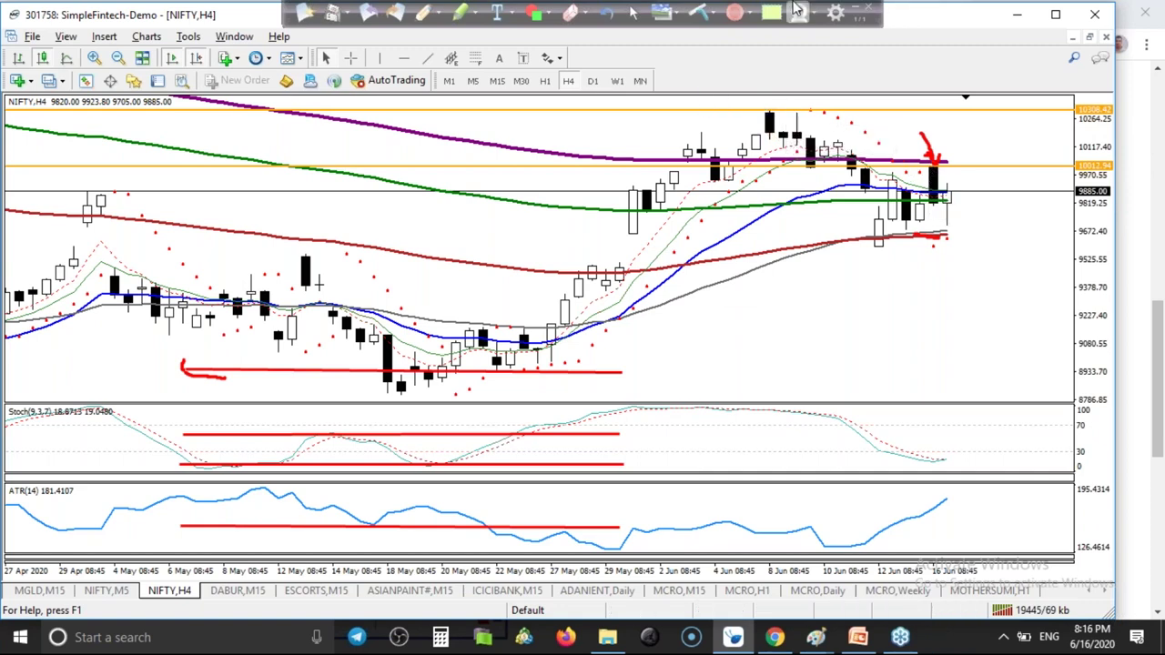
click(699, 13)
click(635, 16)
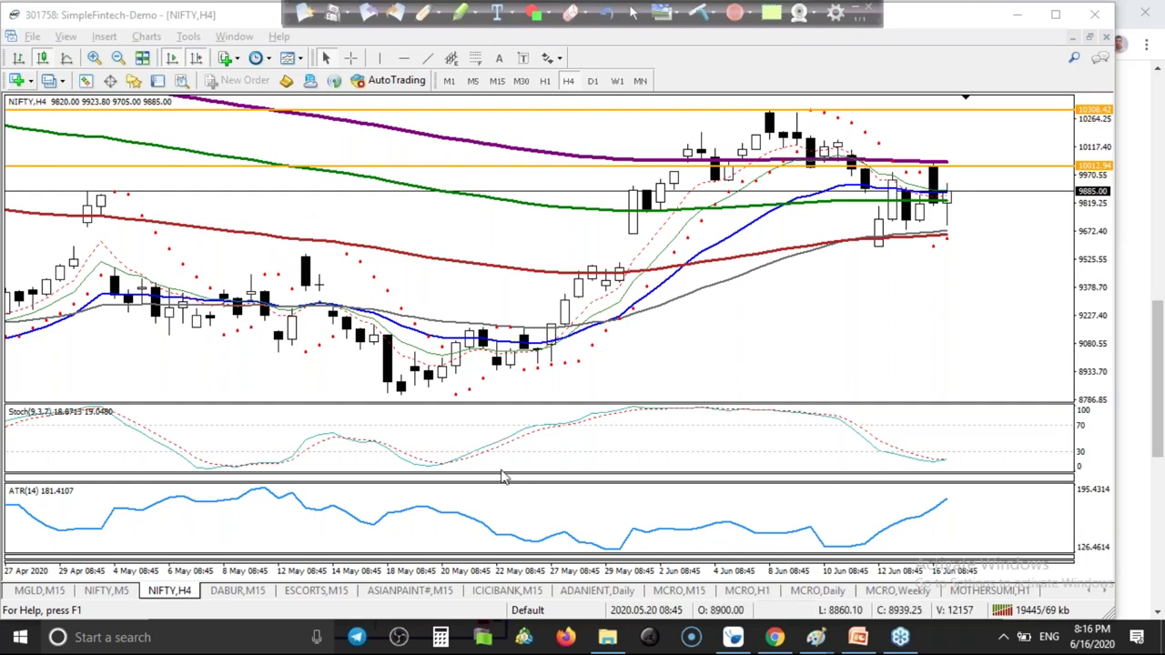
Compare the calls' open interest by strike in Chrome's option chain with the price levels on MetaTrader's NIFTY H4 chart.
mouse_move(733, 641)
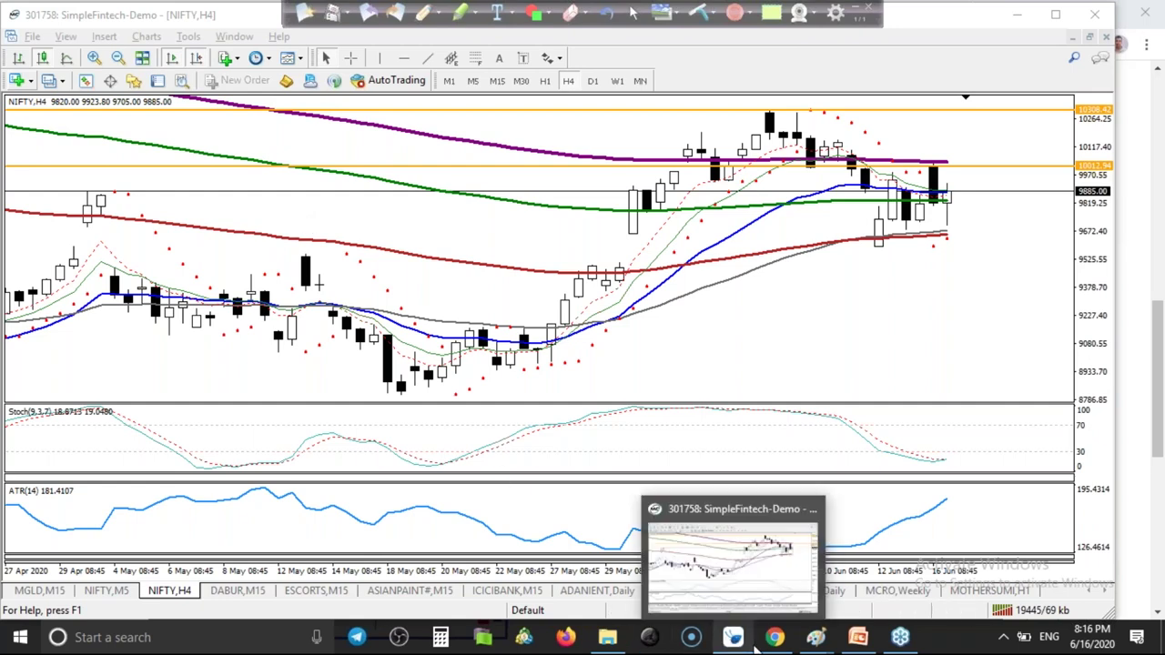
mouse_move(771, 644)
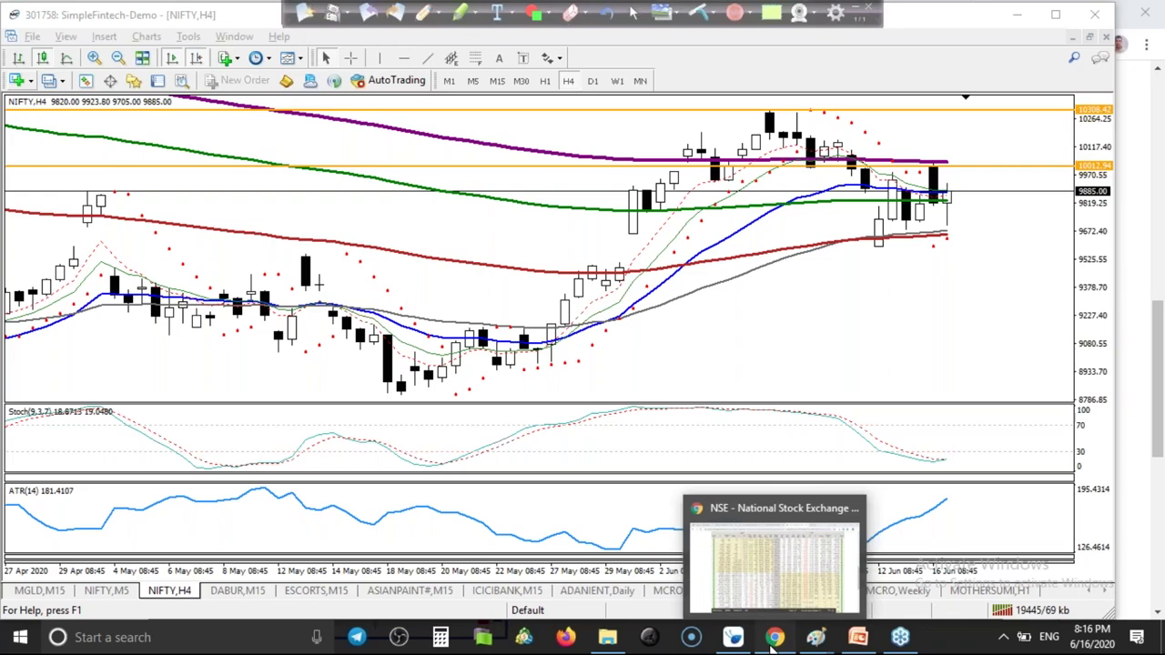
click(772, 640)
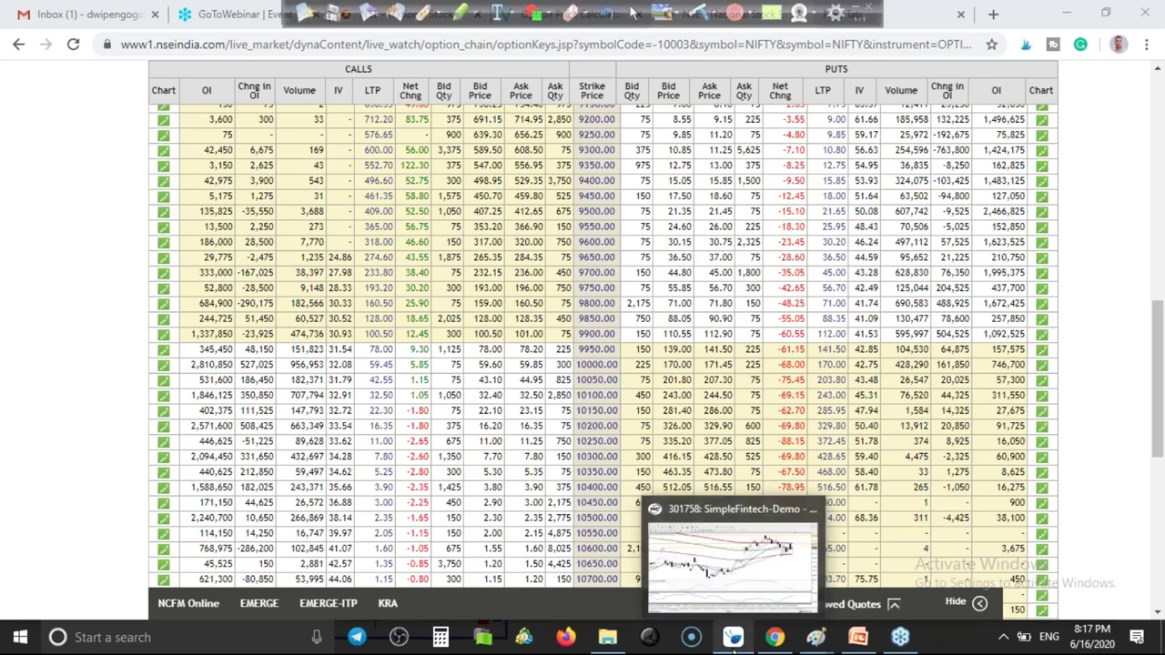
click(733, 637)
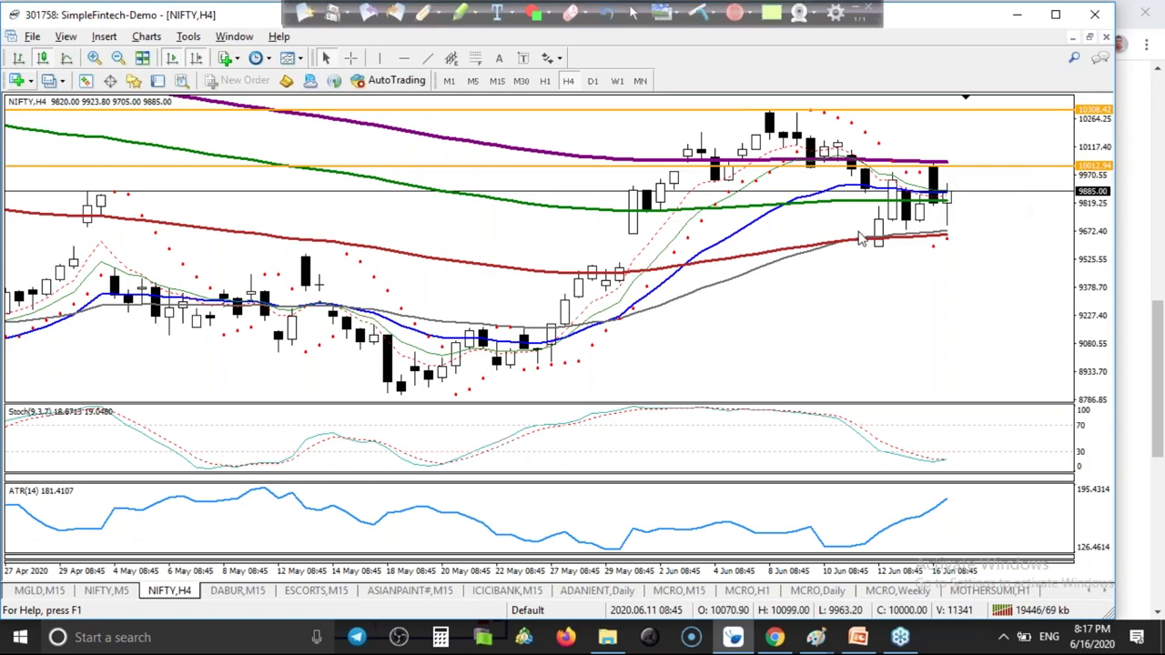
click(775, 641)
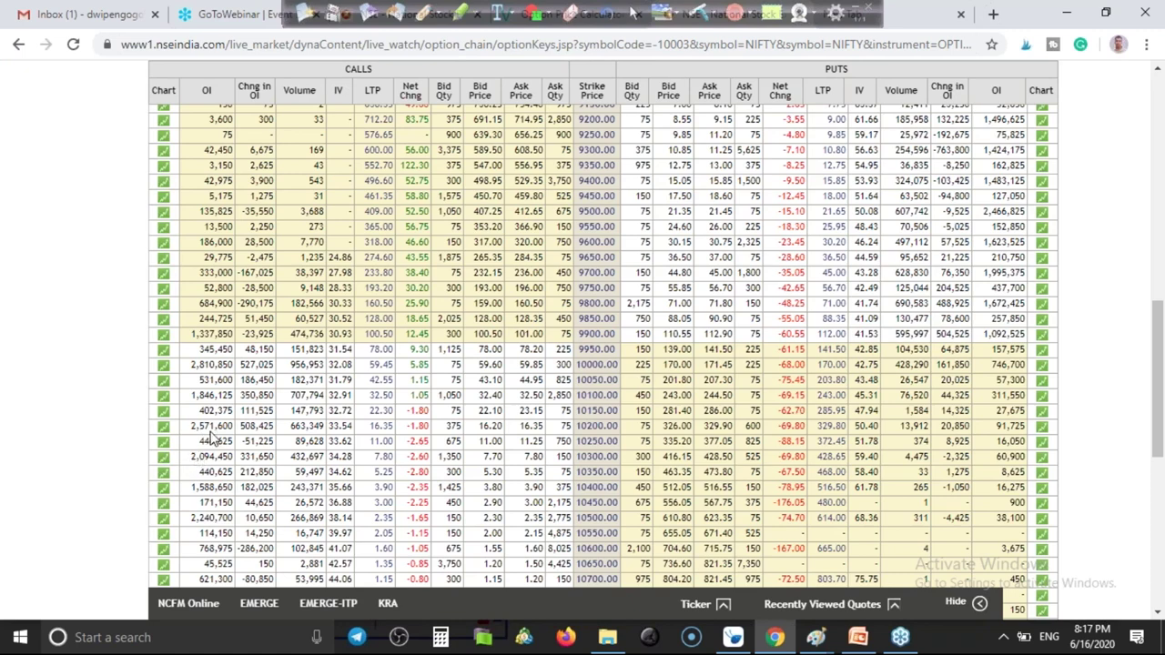
Switch to MetaTrader and place a horizontal line at 10196.55 on the 3 June candle's high in the NIFTY H4 chart.
click(731, 639)
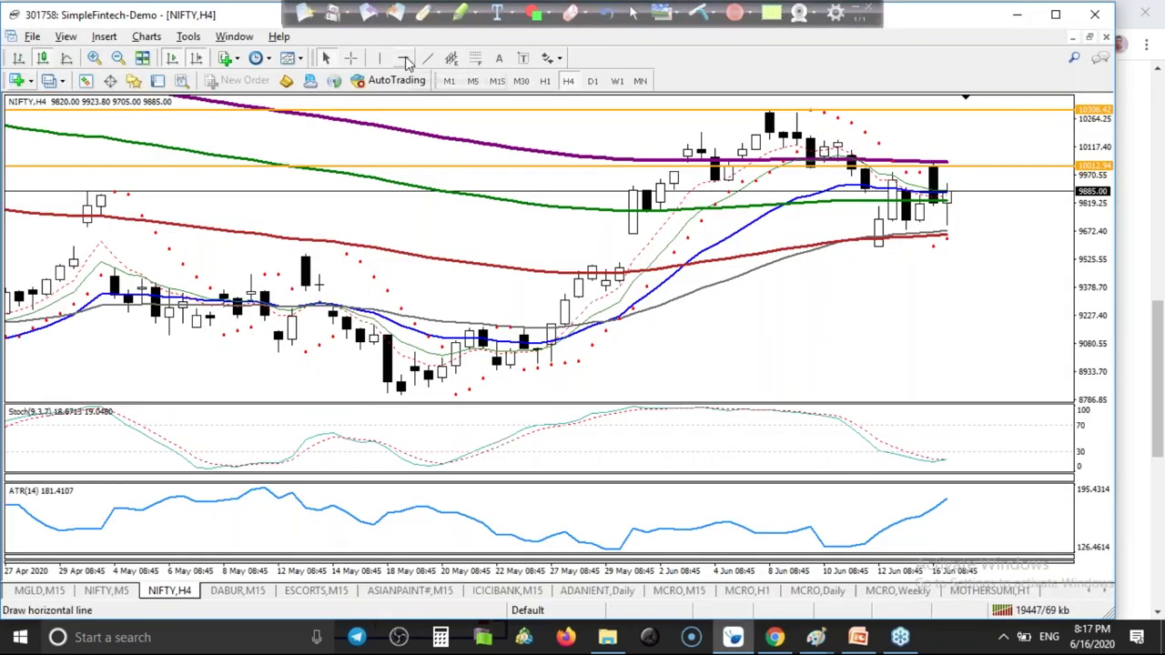
click(687, 149)
drag(688, 151, 698, 138)
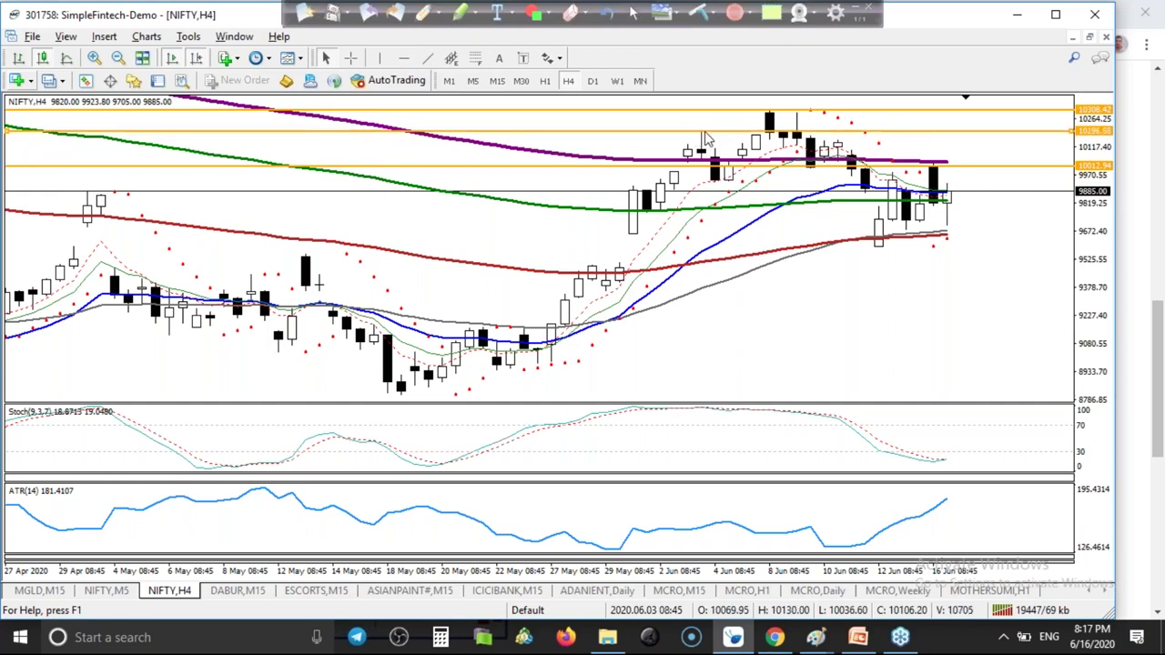
Mark the two price drops from the 10196.55 line on the NIFTY H4 chart with red pen strokes, then clear the marks.
click(424, 14)
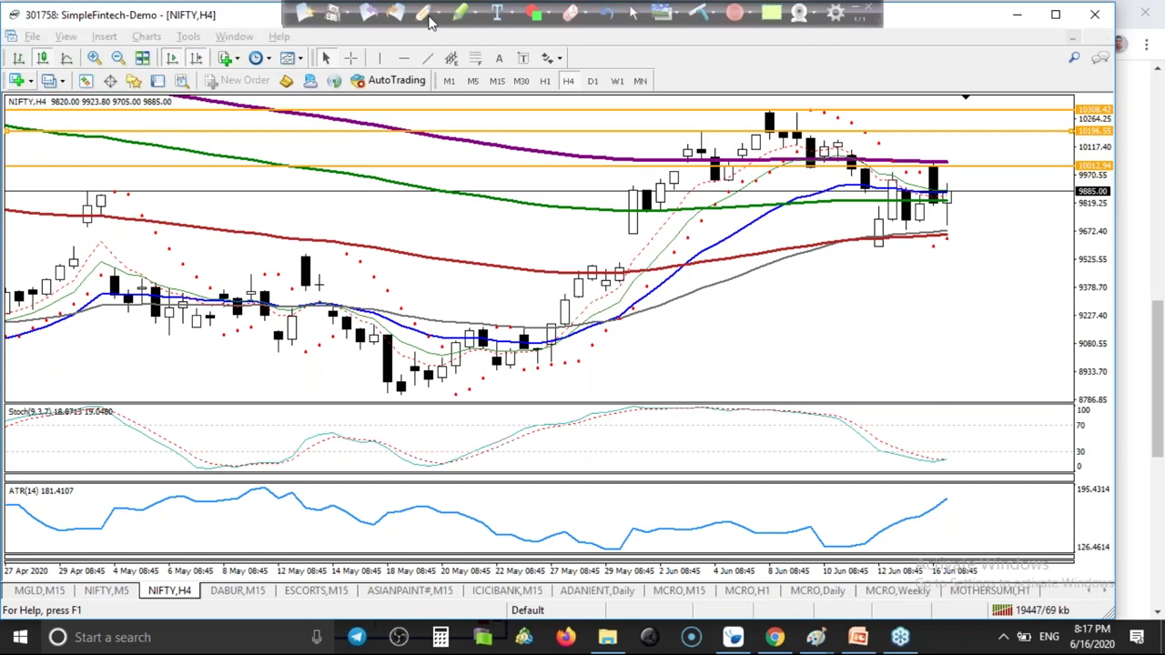
drag(701, 125, 719, 179)
drag(799, 135, 843, 184)
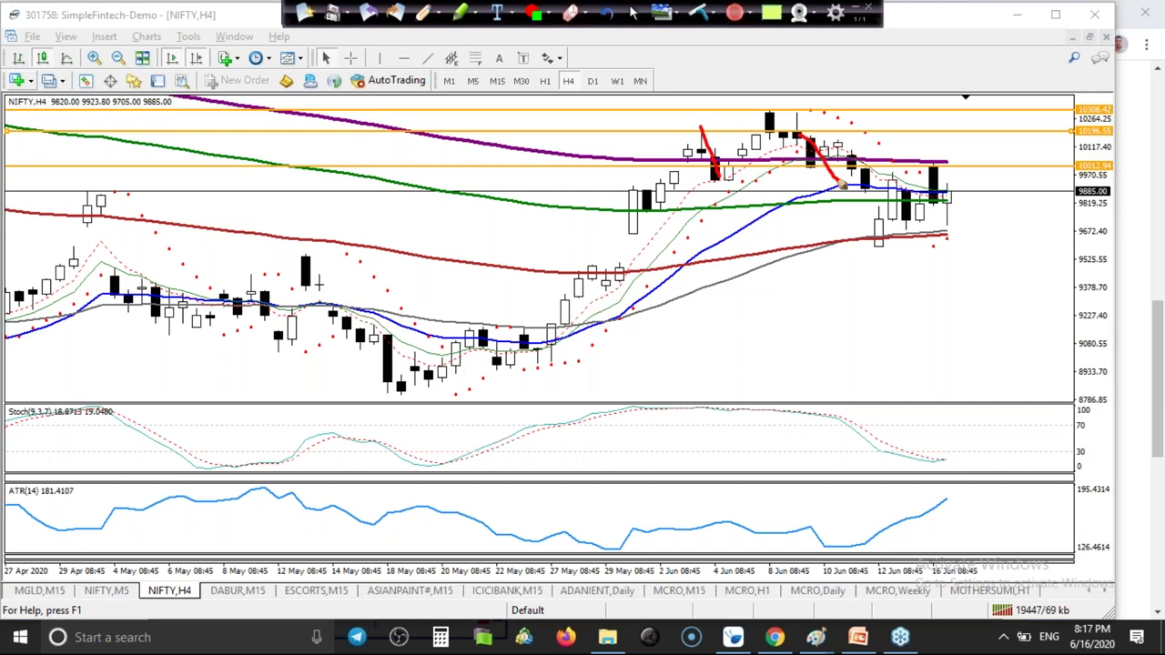
click(697, 13)
click(631, 15)
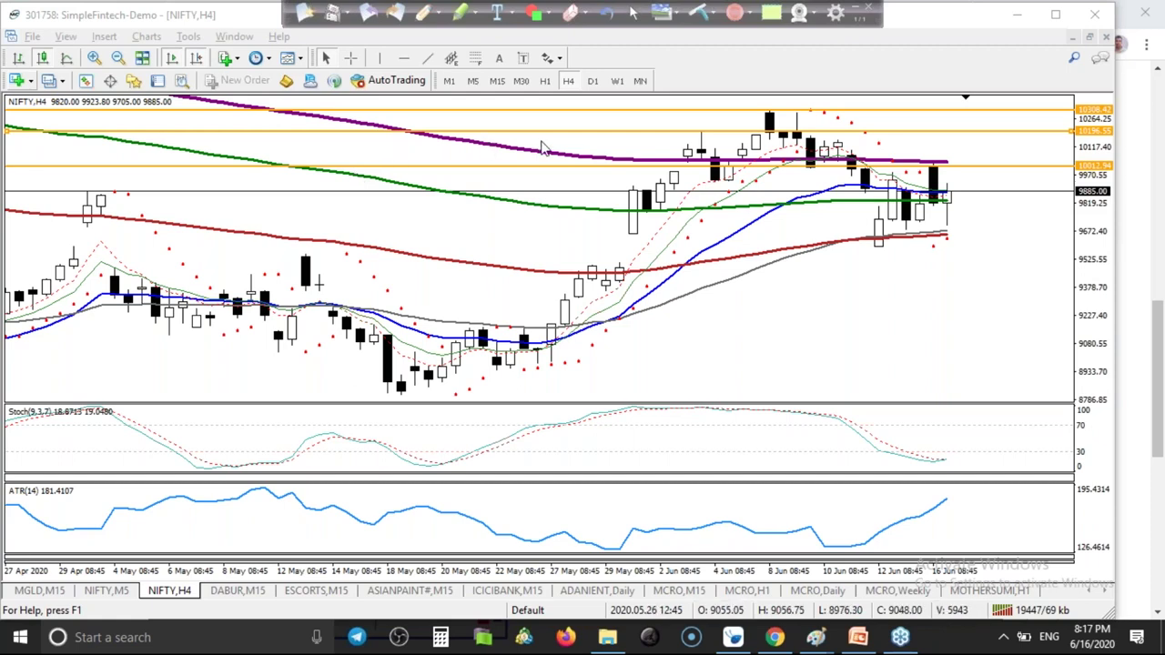
Delete the three orange horizontal lines from the NIFTY H4 chart.
click(573, 128)
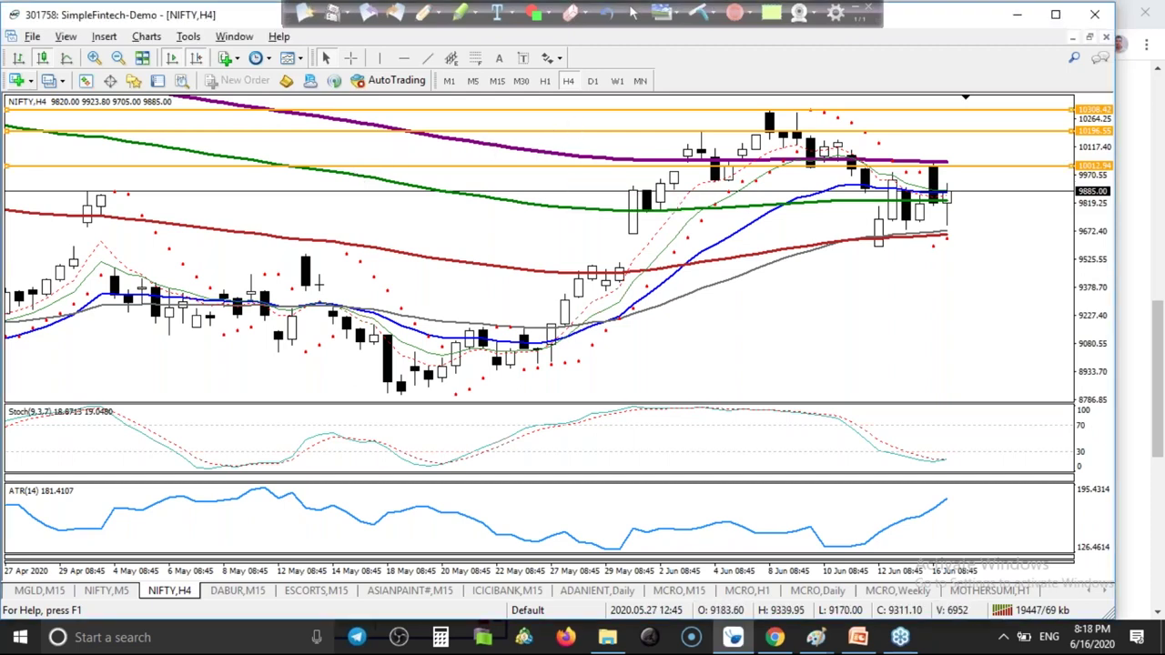
key(Delete)
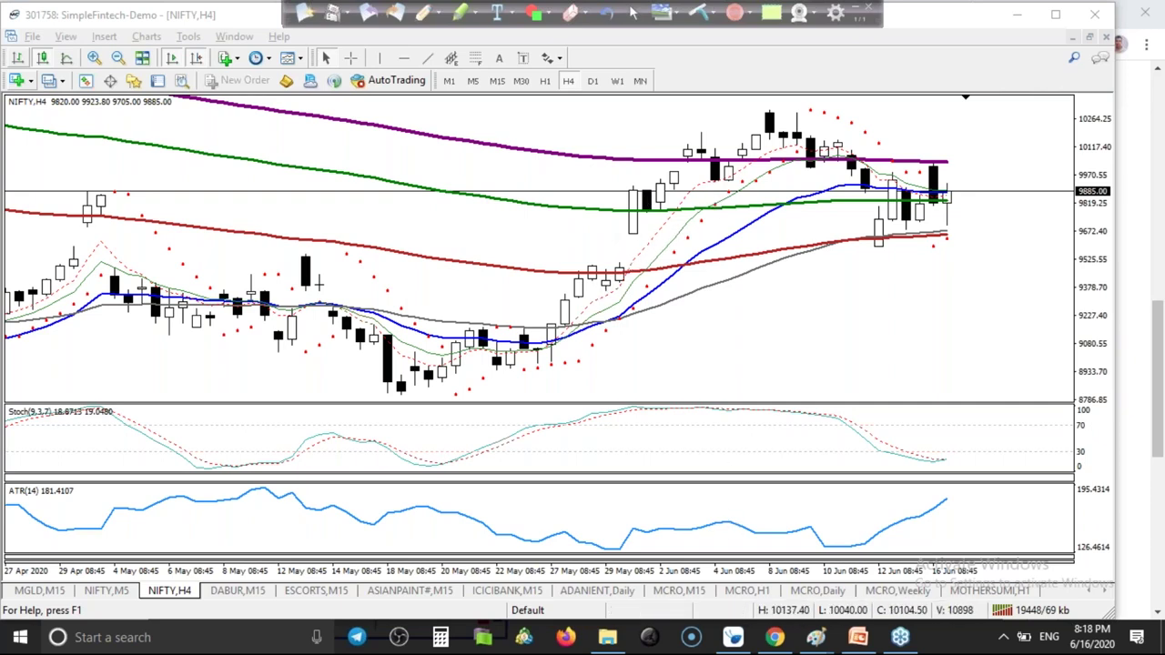
Compare open interest by strike in Chrome's NSE option chain with the price levels on MetaTrader's NIFTY H4 chart.
mouse_move(775, 637)
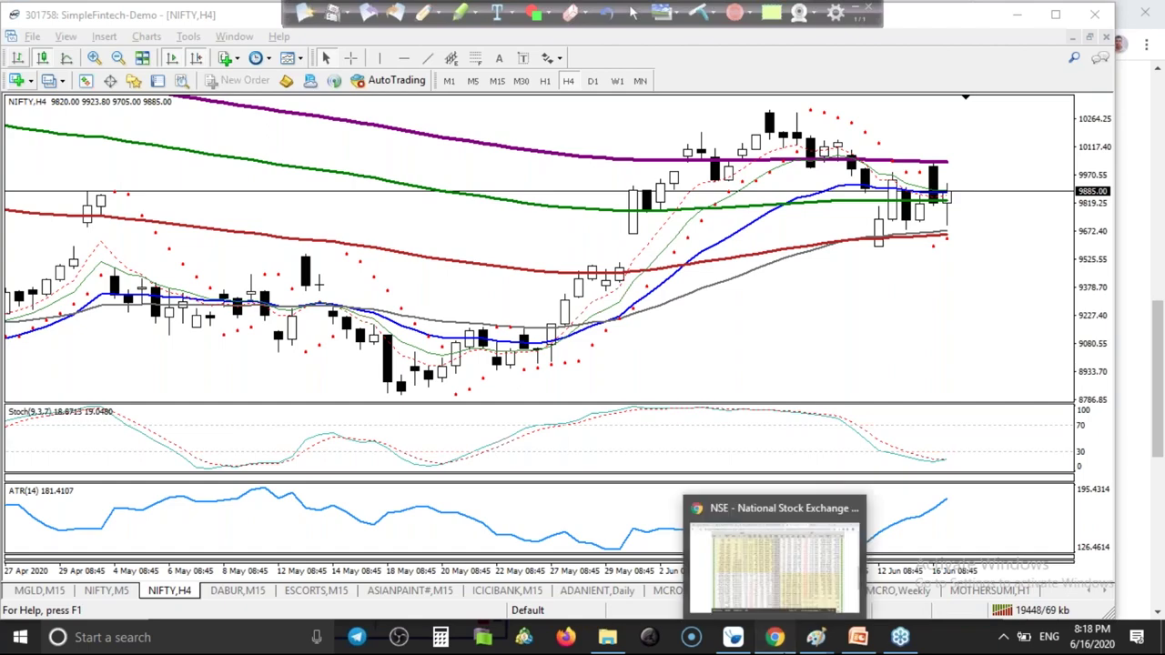
click(773, 569)
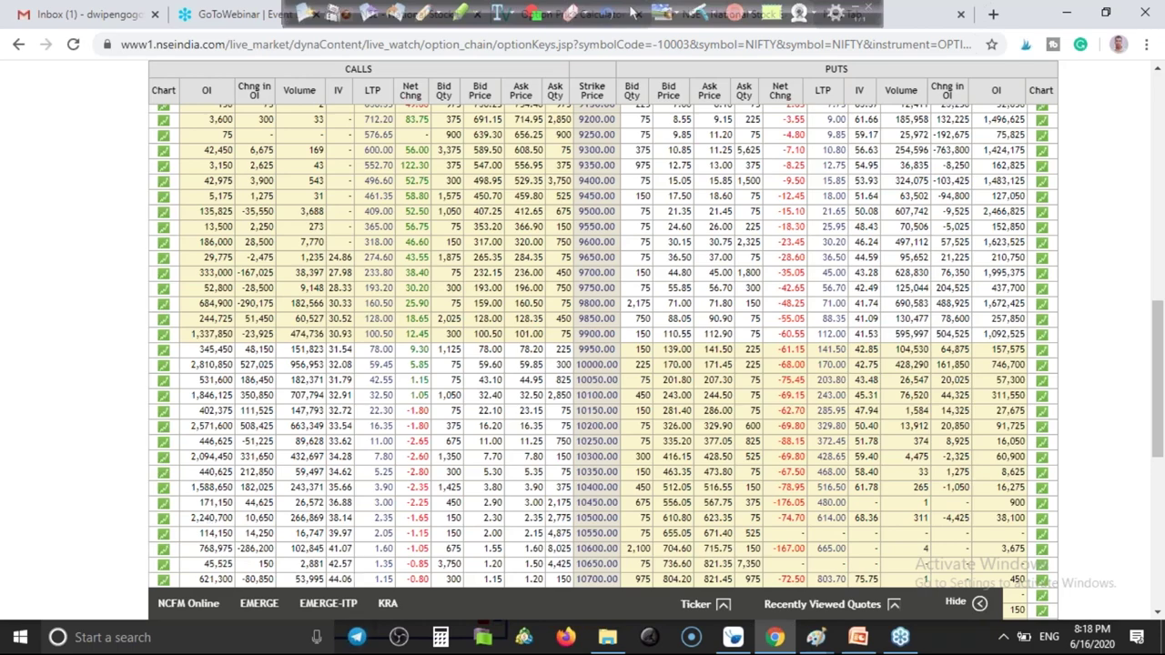
click(731, 642)
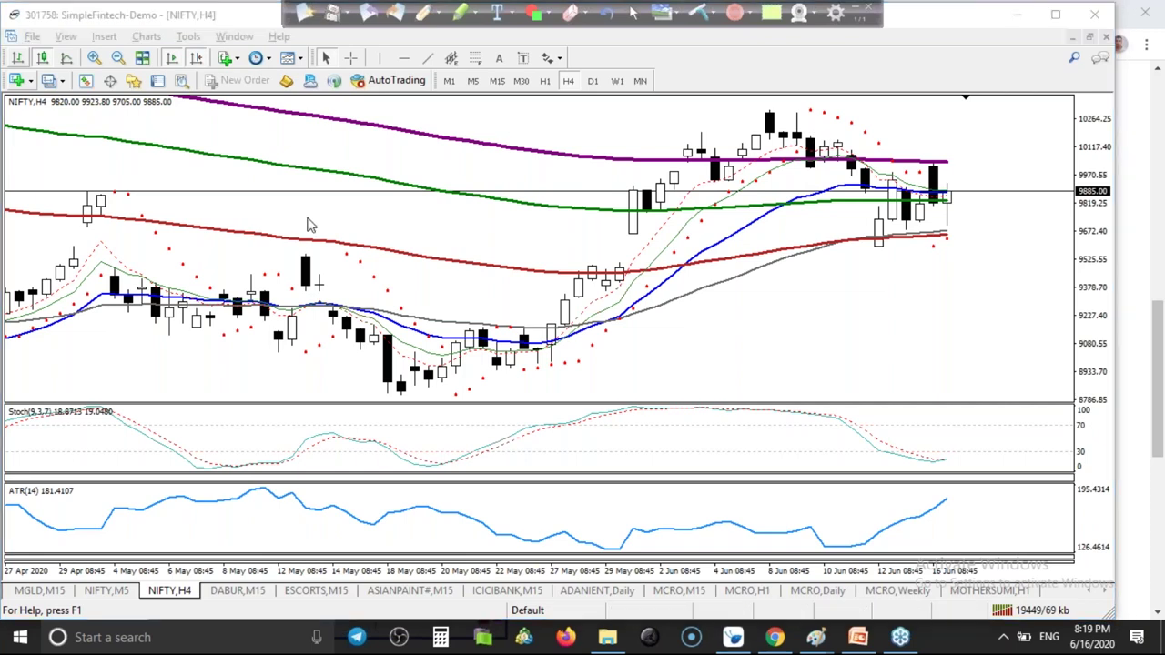
mouse_move(778, 645)
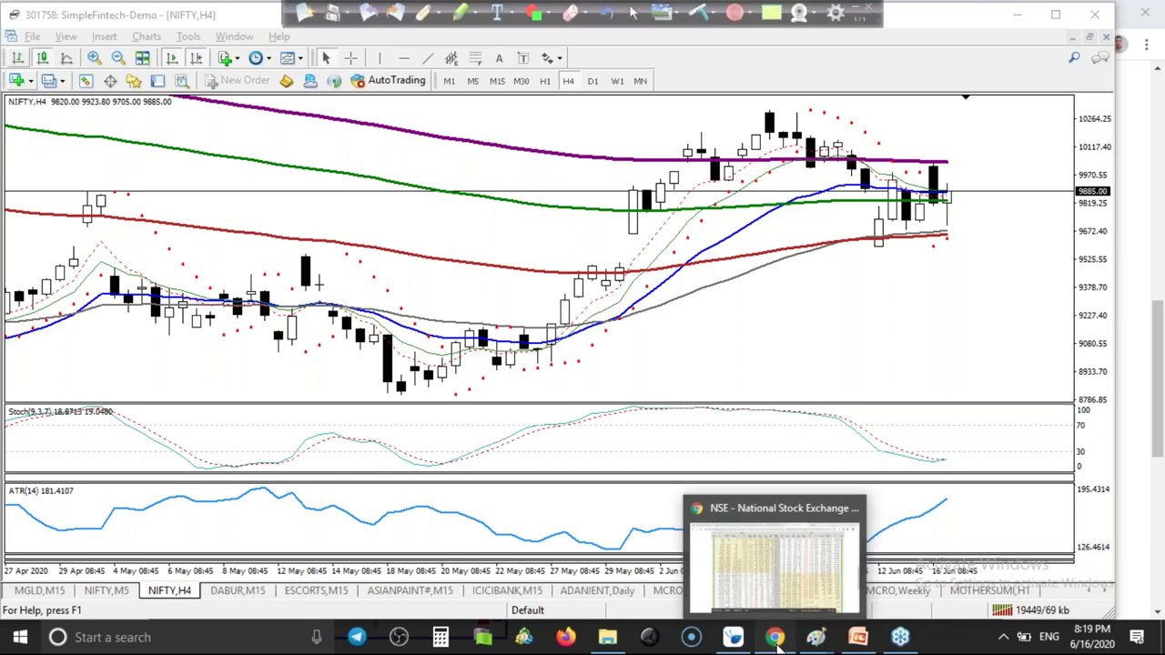
click(774, 568)
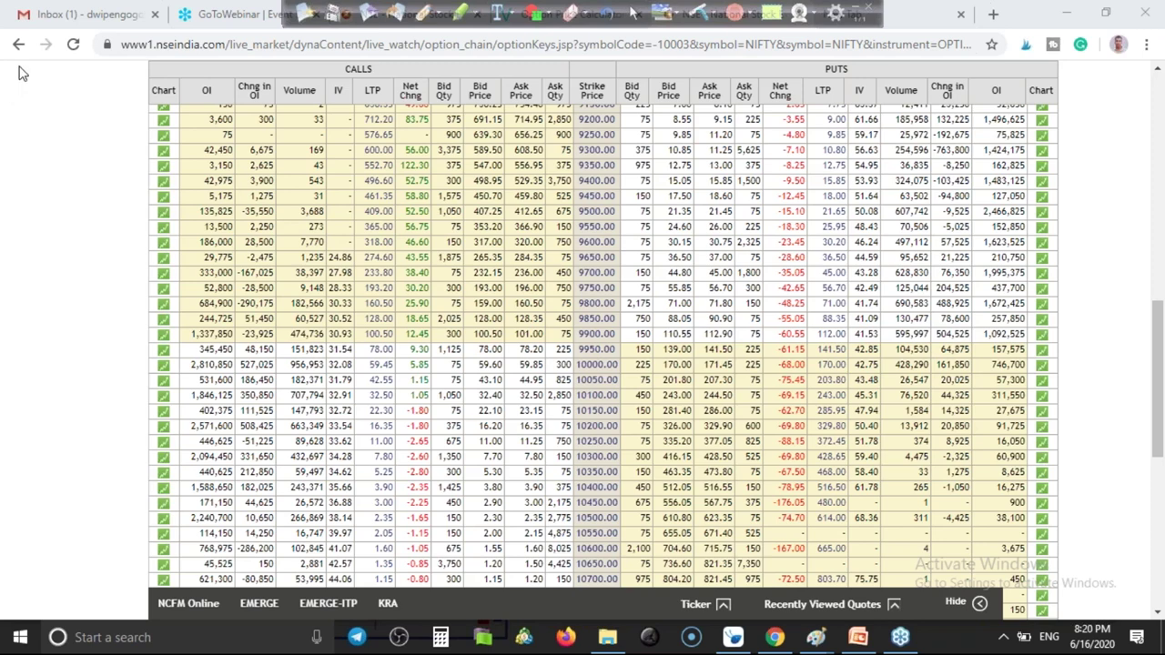
Switch to PowerPoint, show slide 16, and underline its title "Understanding Long Calls and Puts" and the long calls bullet in red pen.
click(857, 637)
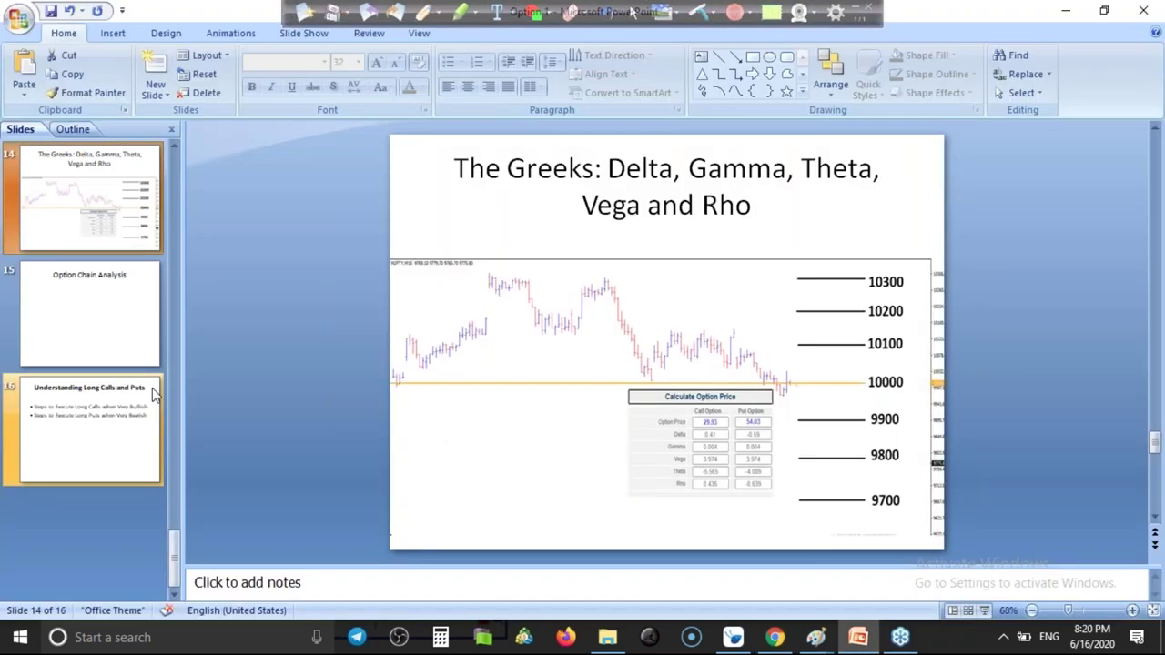
click(423, 13)
mouse_move(464, 197)
mouse_down()
mouse_move(696, 223)
mouse_move(861, 201)
mouse_up()
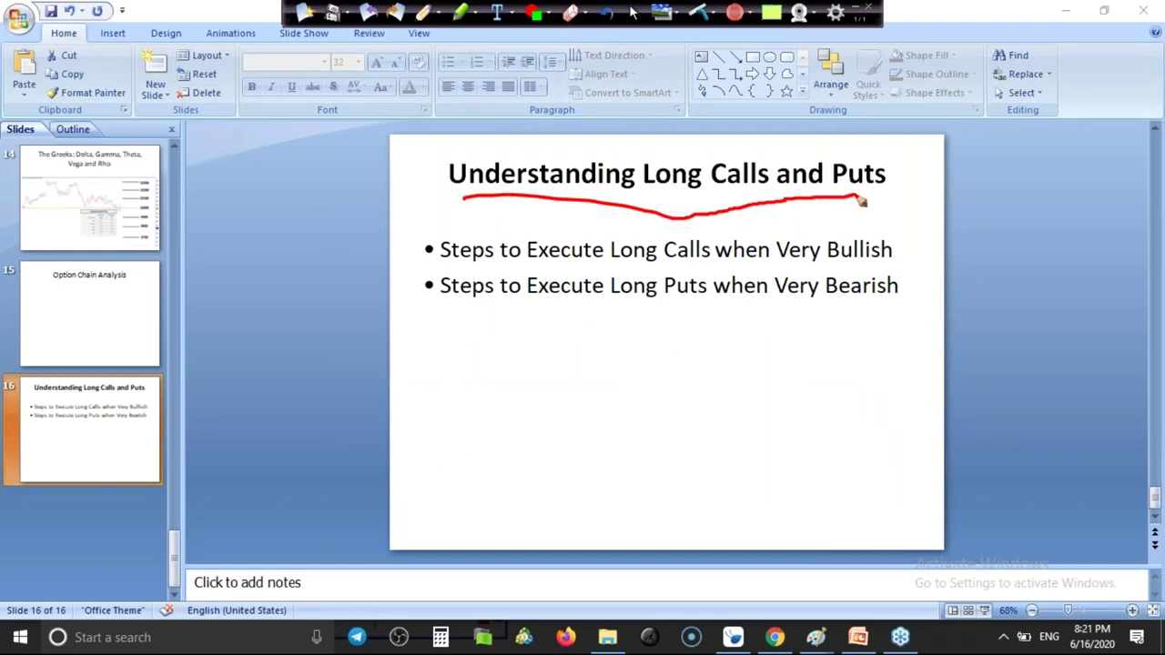
mouse_move(444, 284)
mouse_down()
mouse_move(774, 264)
mouse_move(906, 277)
mouse_up()
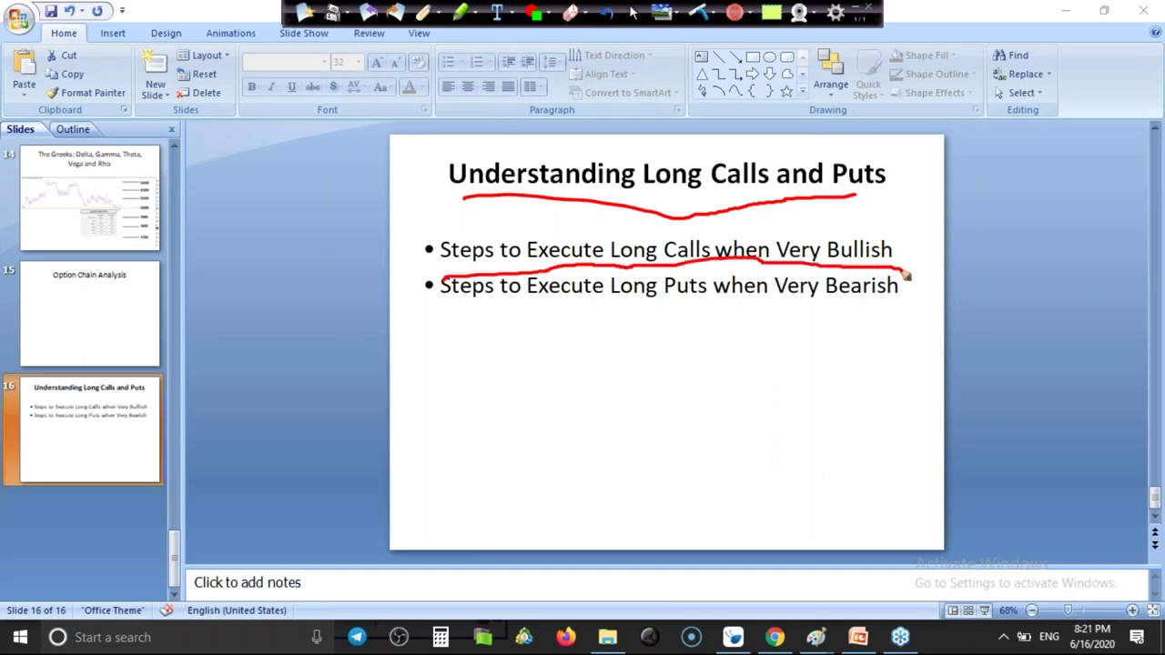